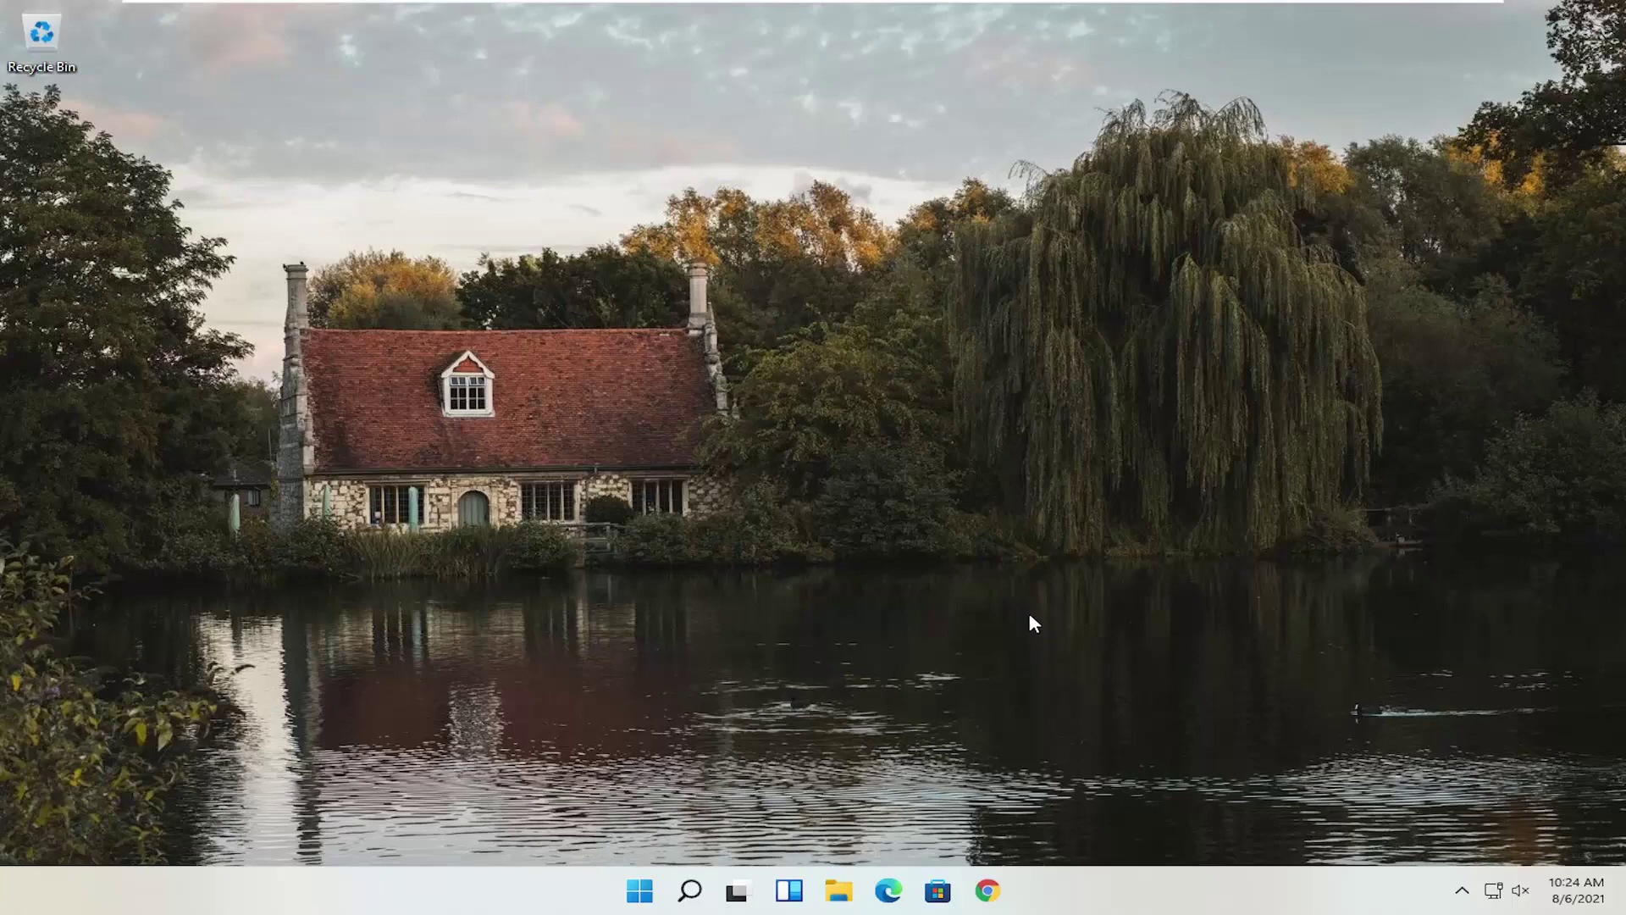
# Launch Chrome maximized and go to google.com
pyautogui.click(1000, 889)
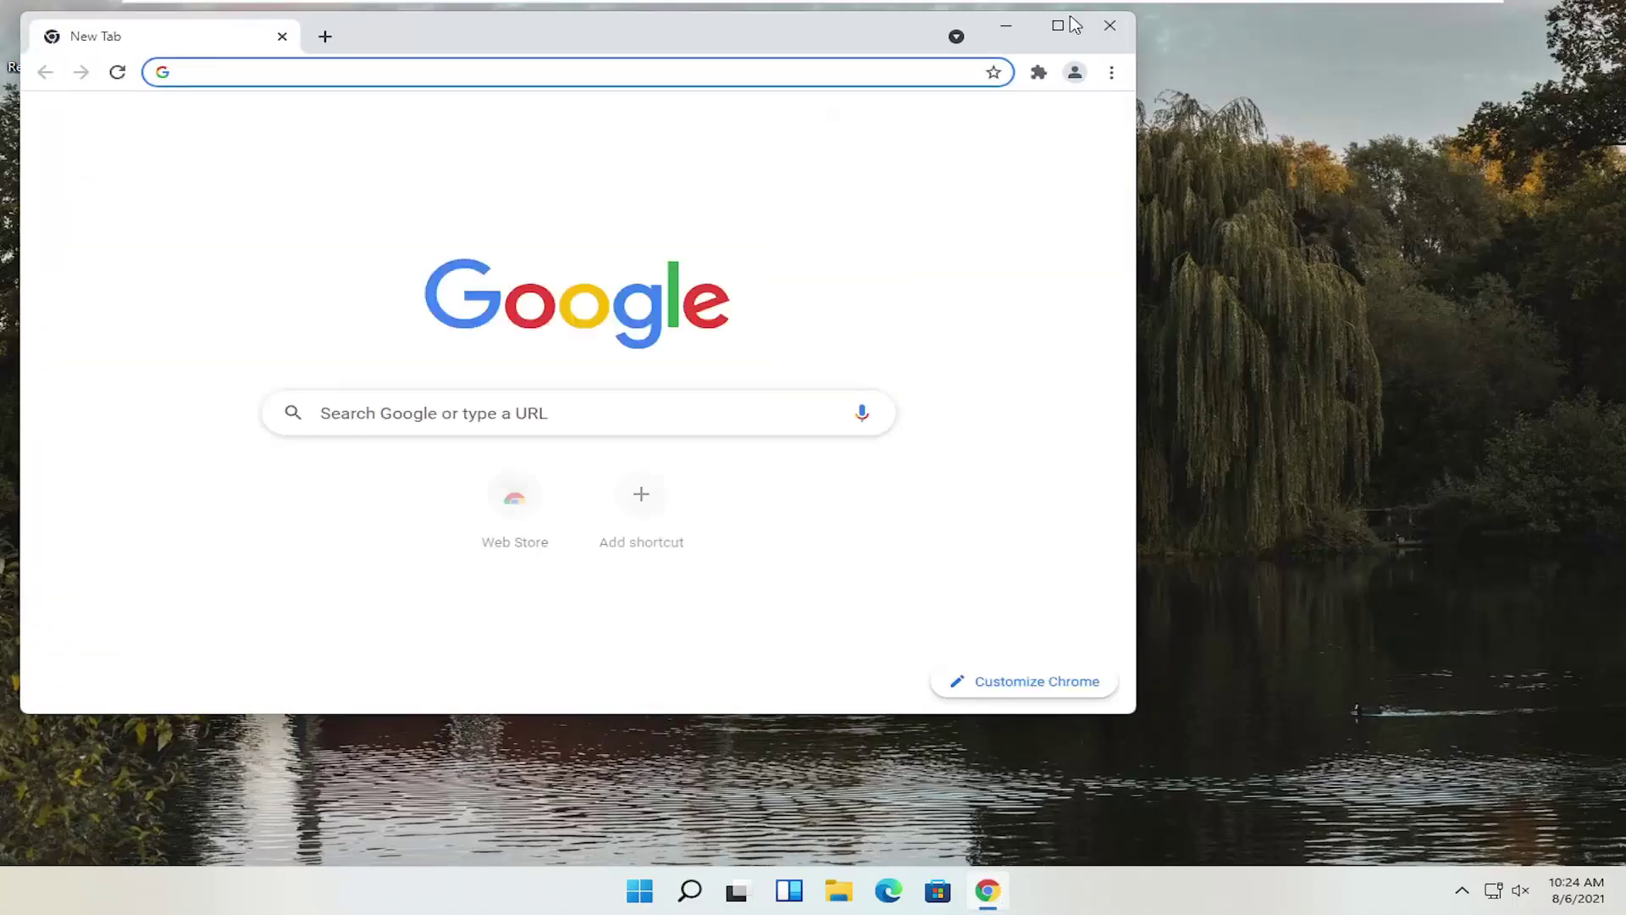
pyautogui.click(1059, 26)
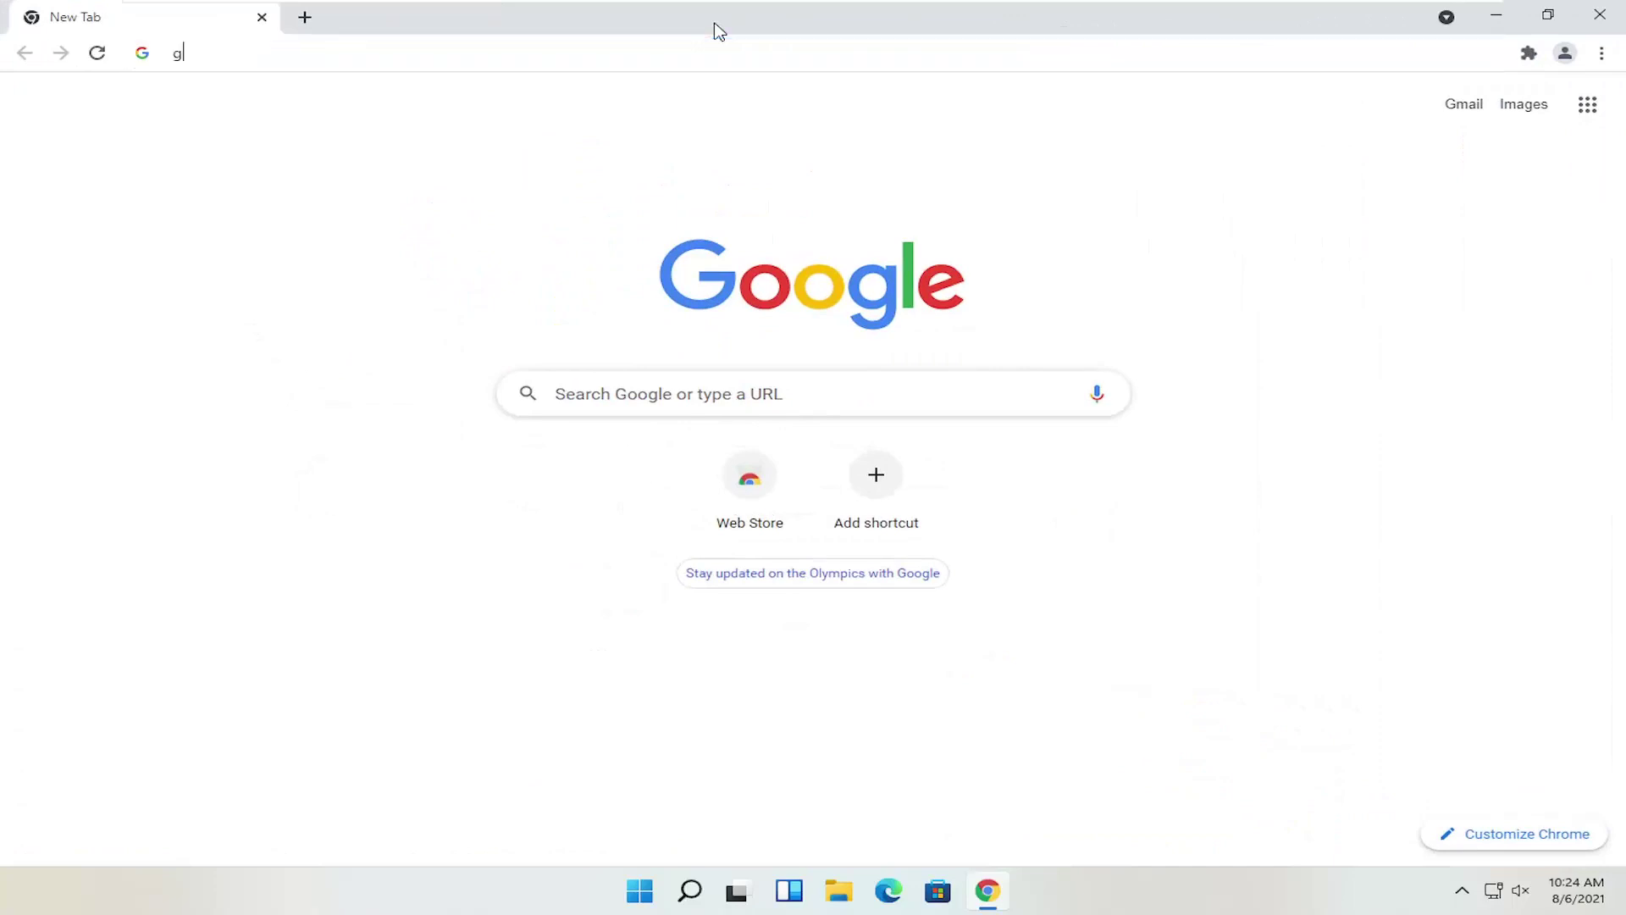
pyautogui.write('google.com')
pyautogui.press('Return')
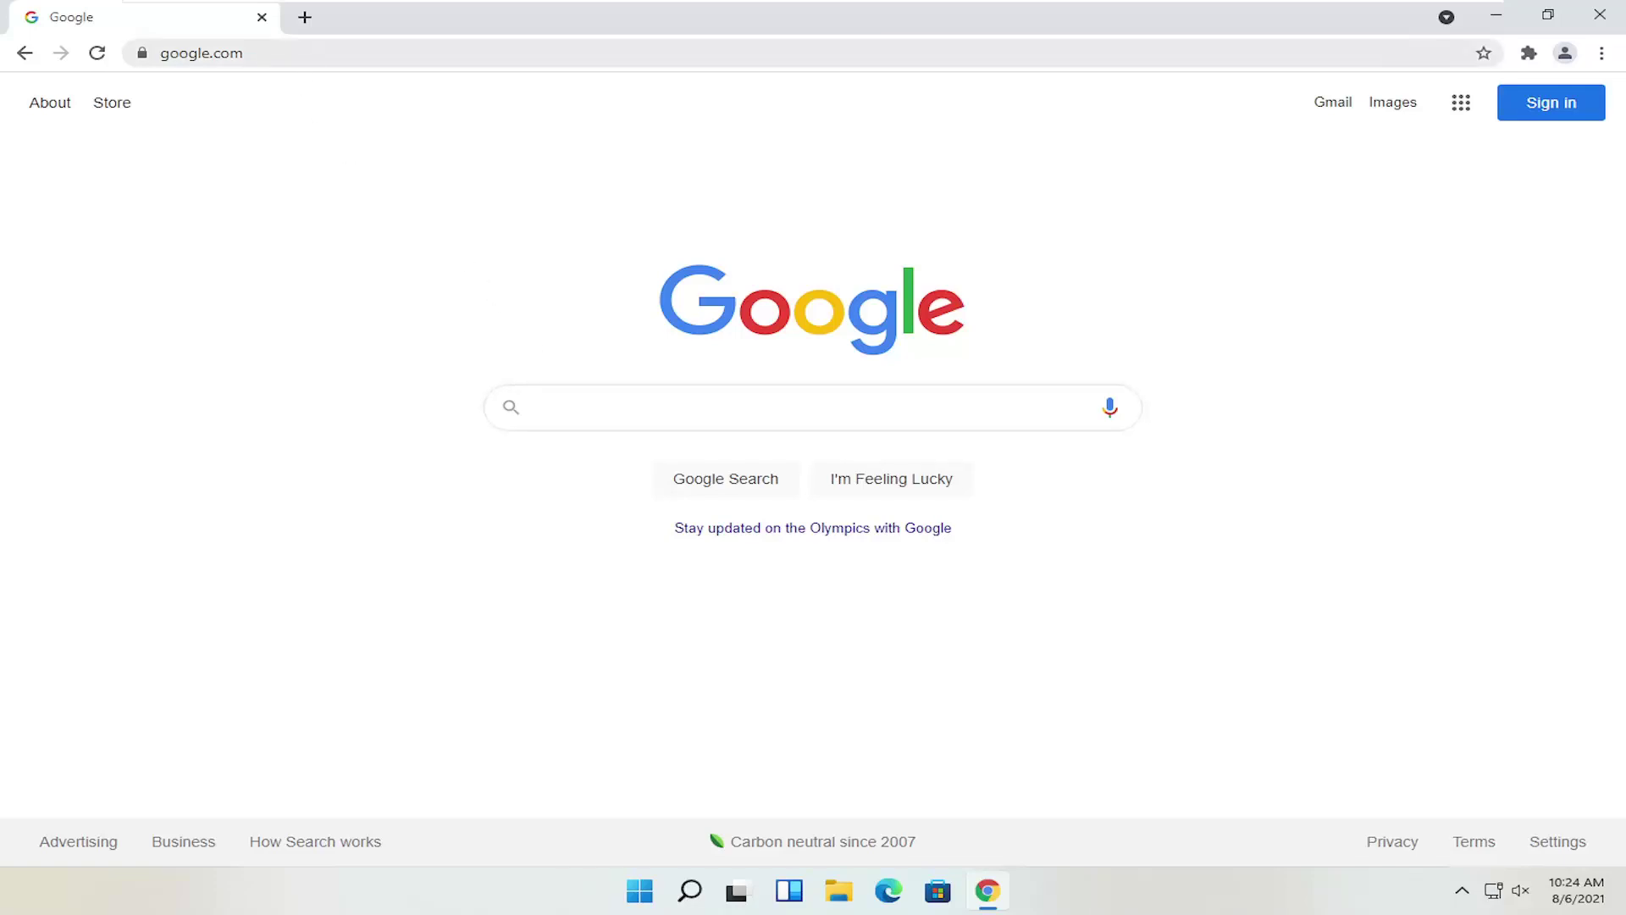
# Search Google for 'canon printer drivers' and open Canon's Drivers & Downloads result
pyautogui.click(475, 53)
pyautogui.write('canon printer')
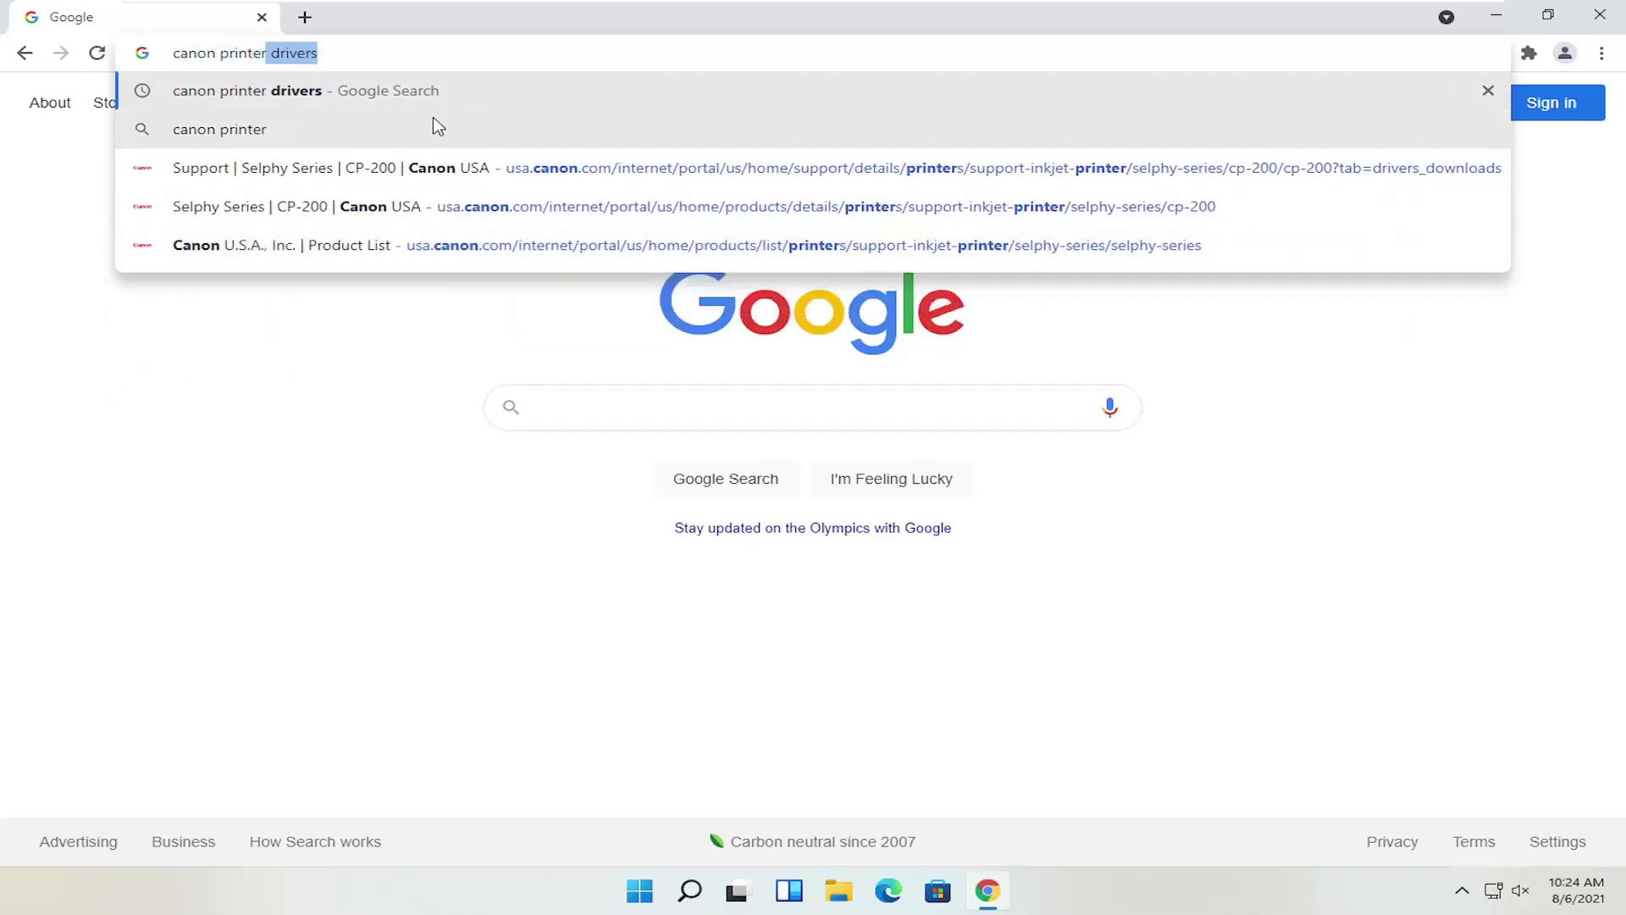
pyautogui.click(399, 96)
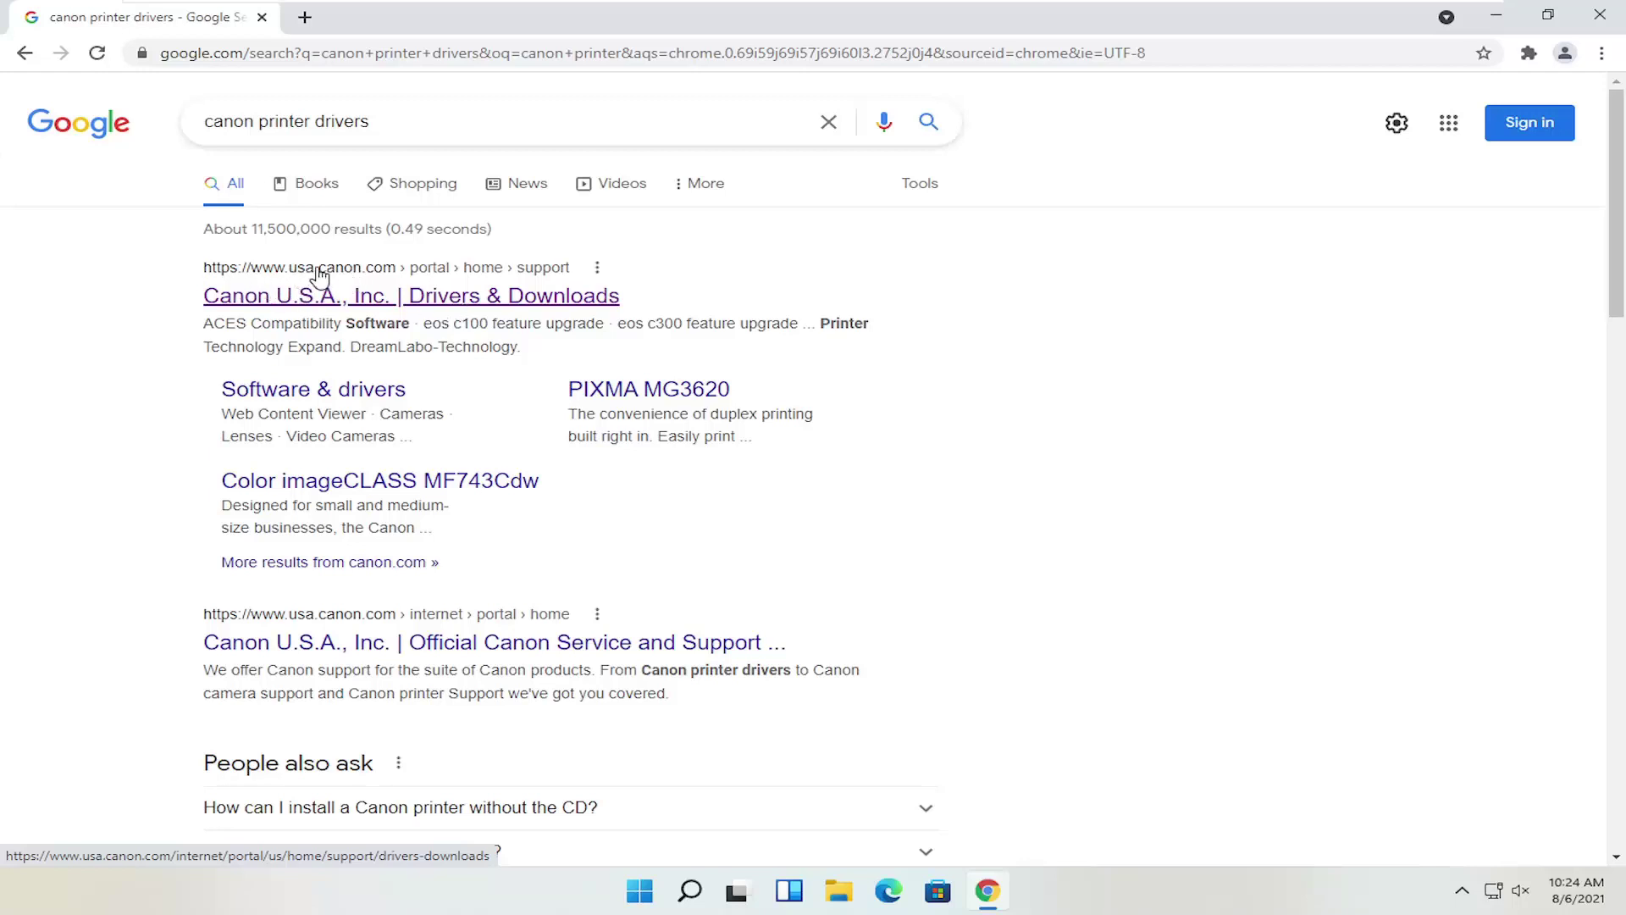
pyautogui.click(283, 296)
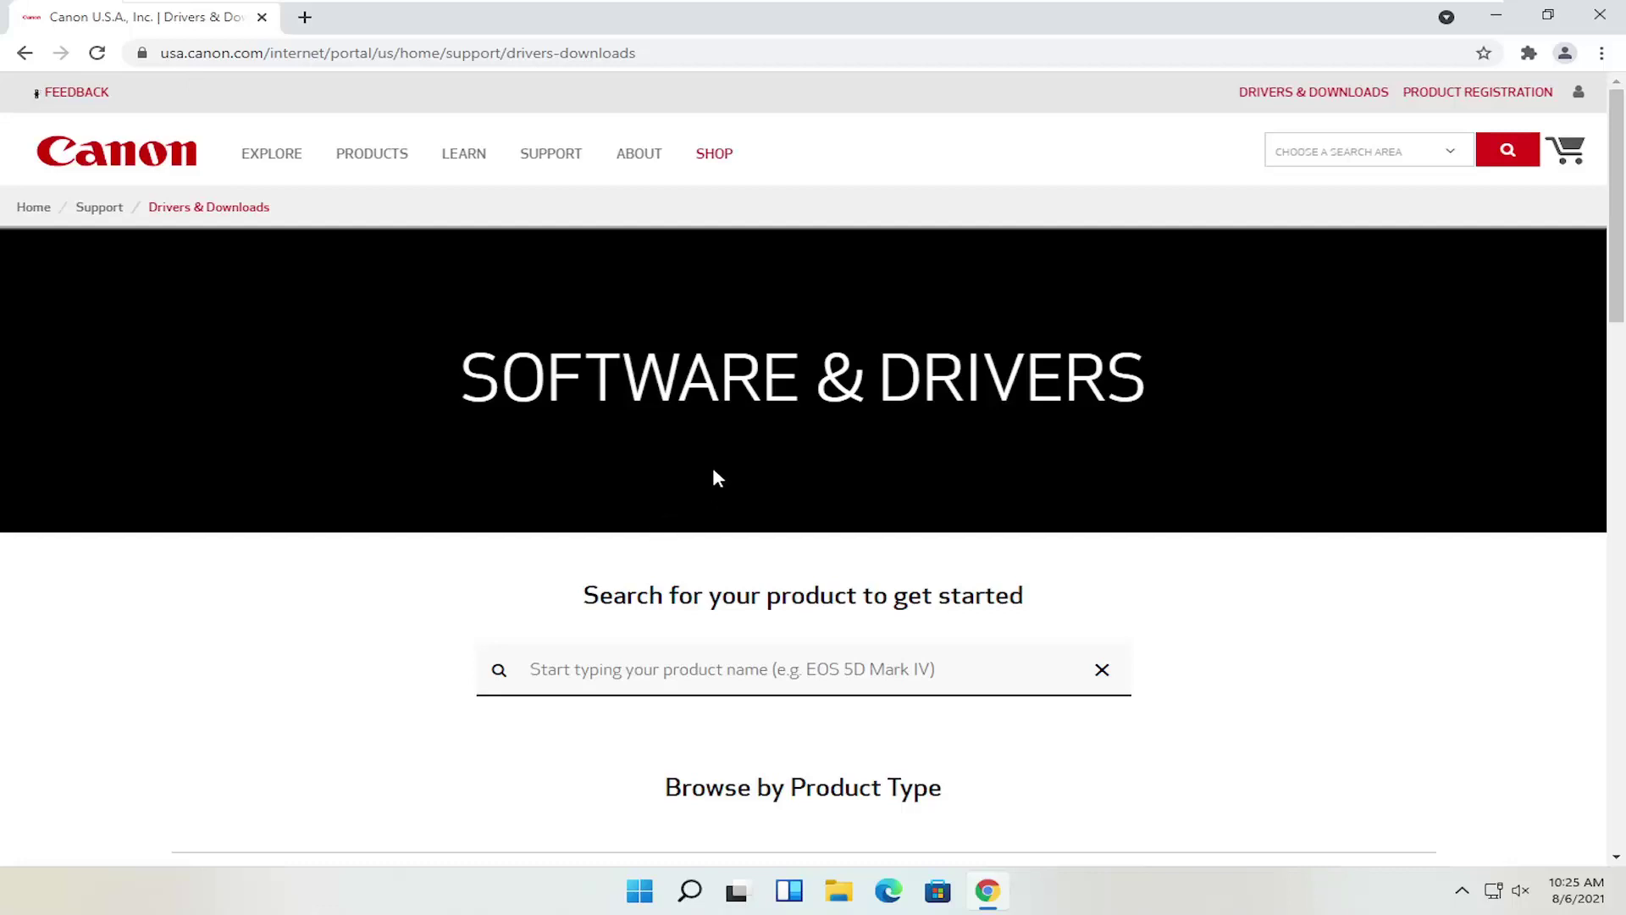
# Scroll to Browse by Product Type and look through the Printers device families
pyautogui.scroll(-1, 713, 475)
pyautogui.scroll(-1, 790, 515)
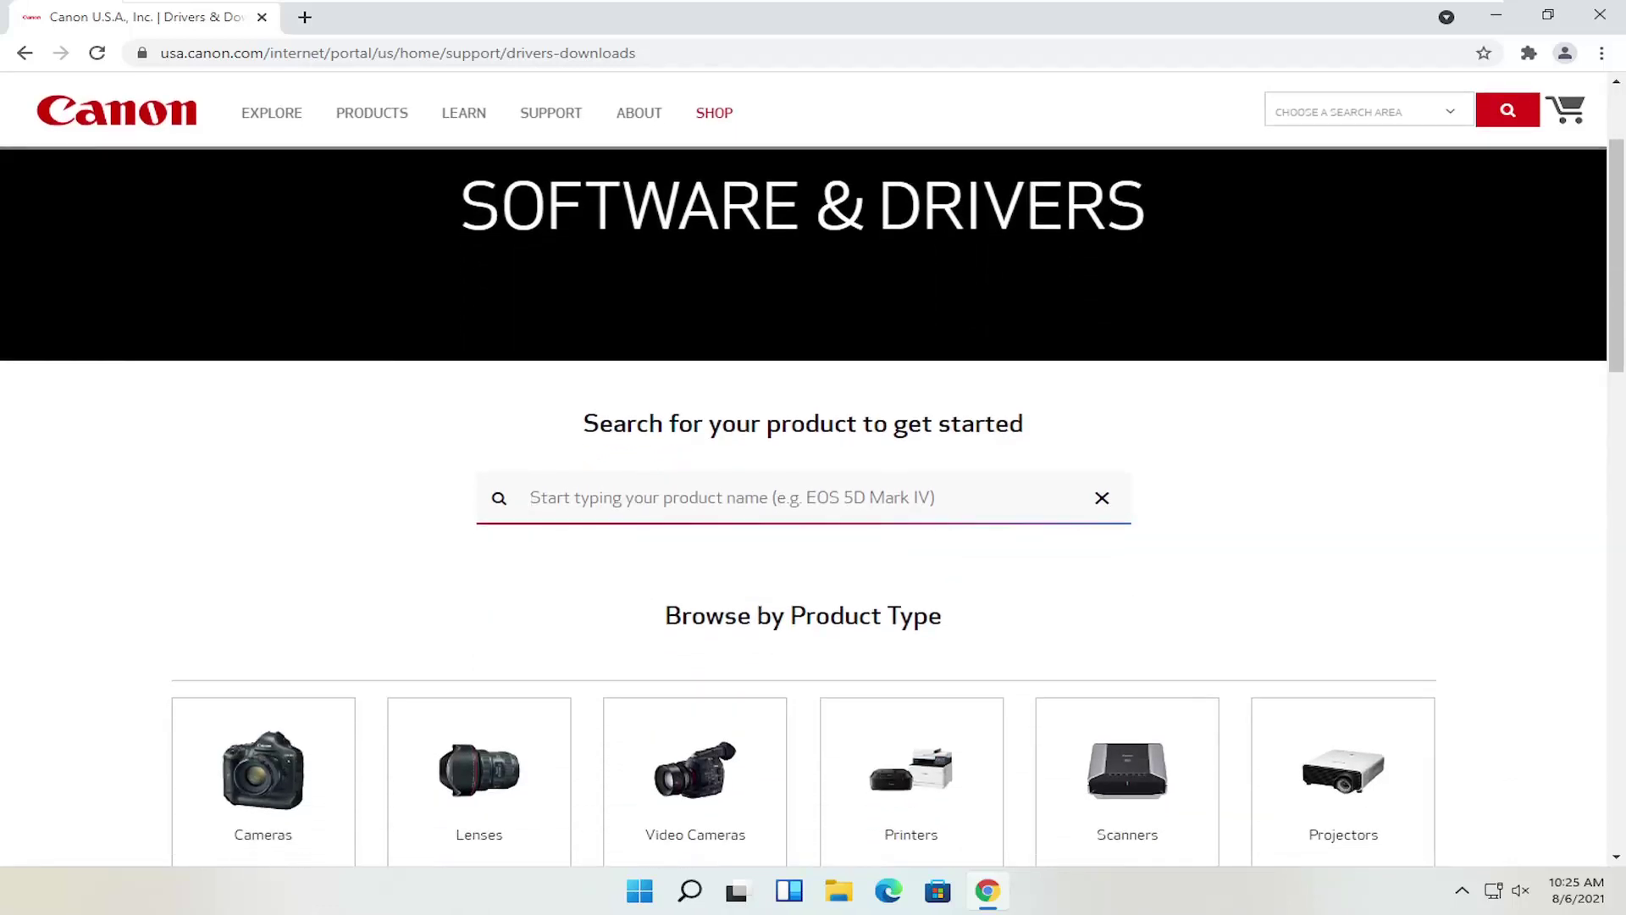
pyautogui.scroll(-2, 802, 499)
pyautogui.scroll(-2, 657, 403)
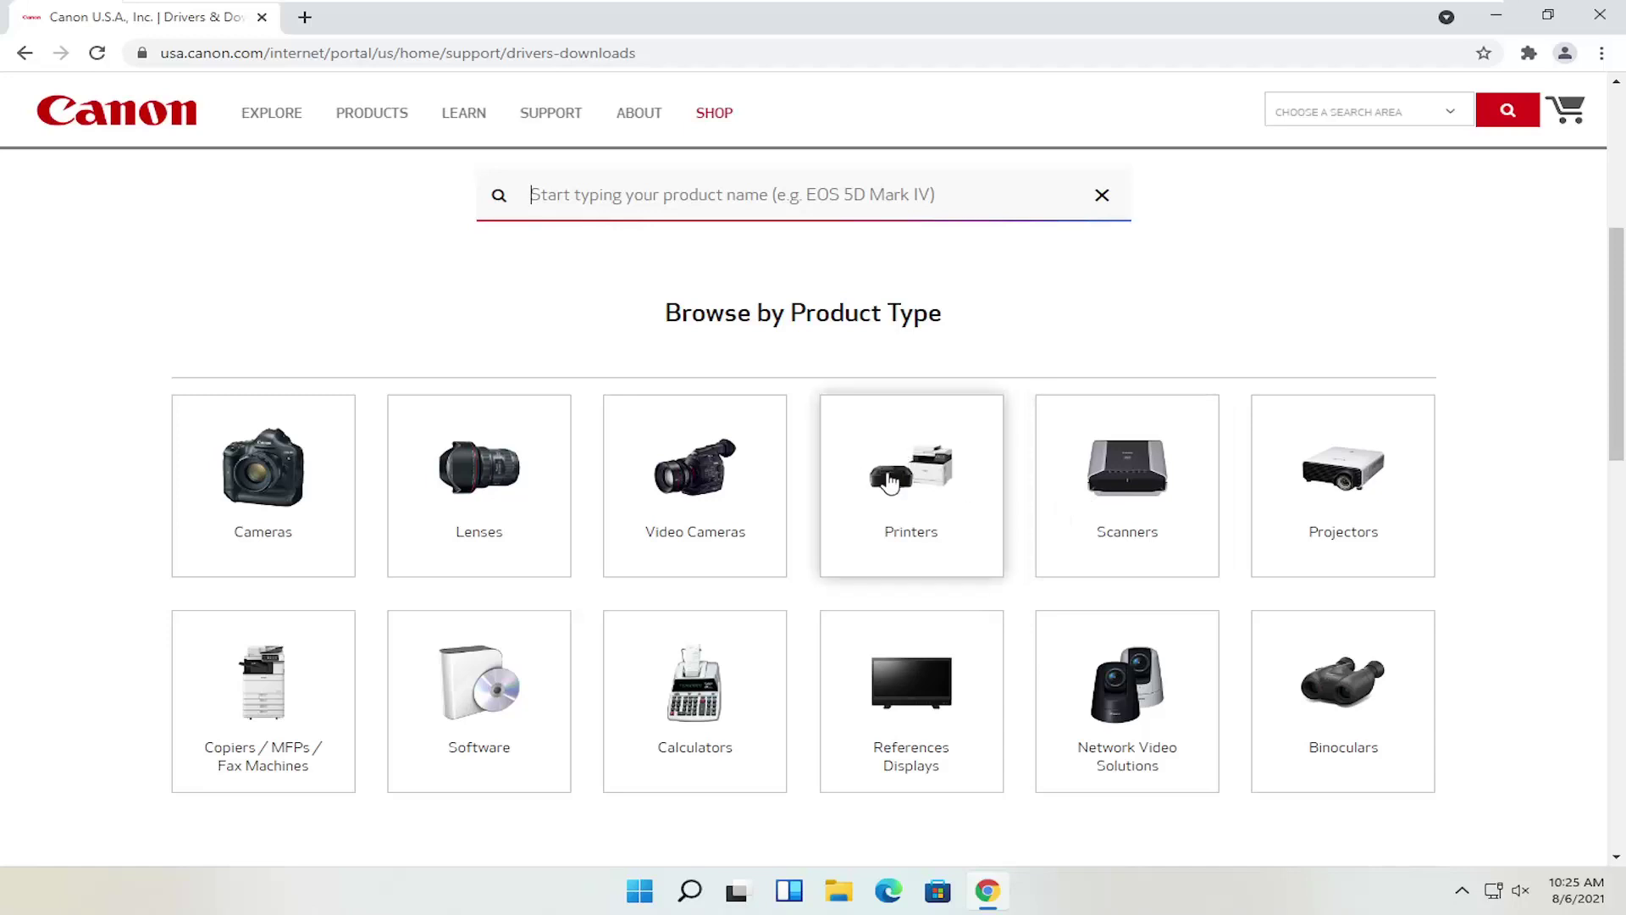
pyautogui.click(927, 487)
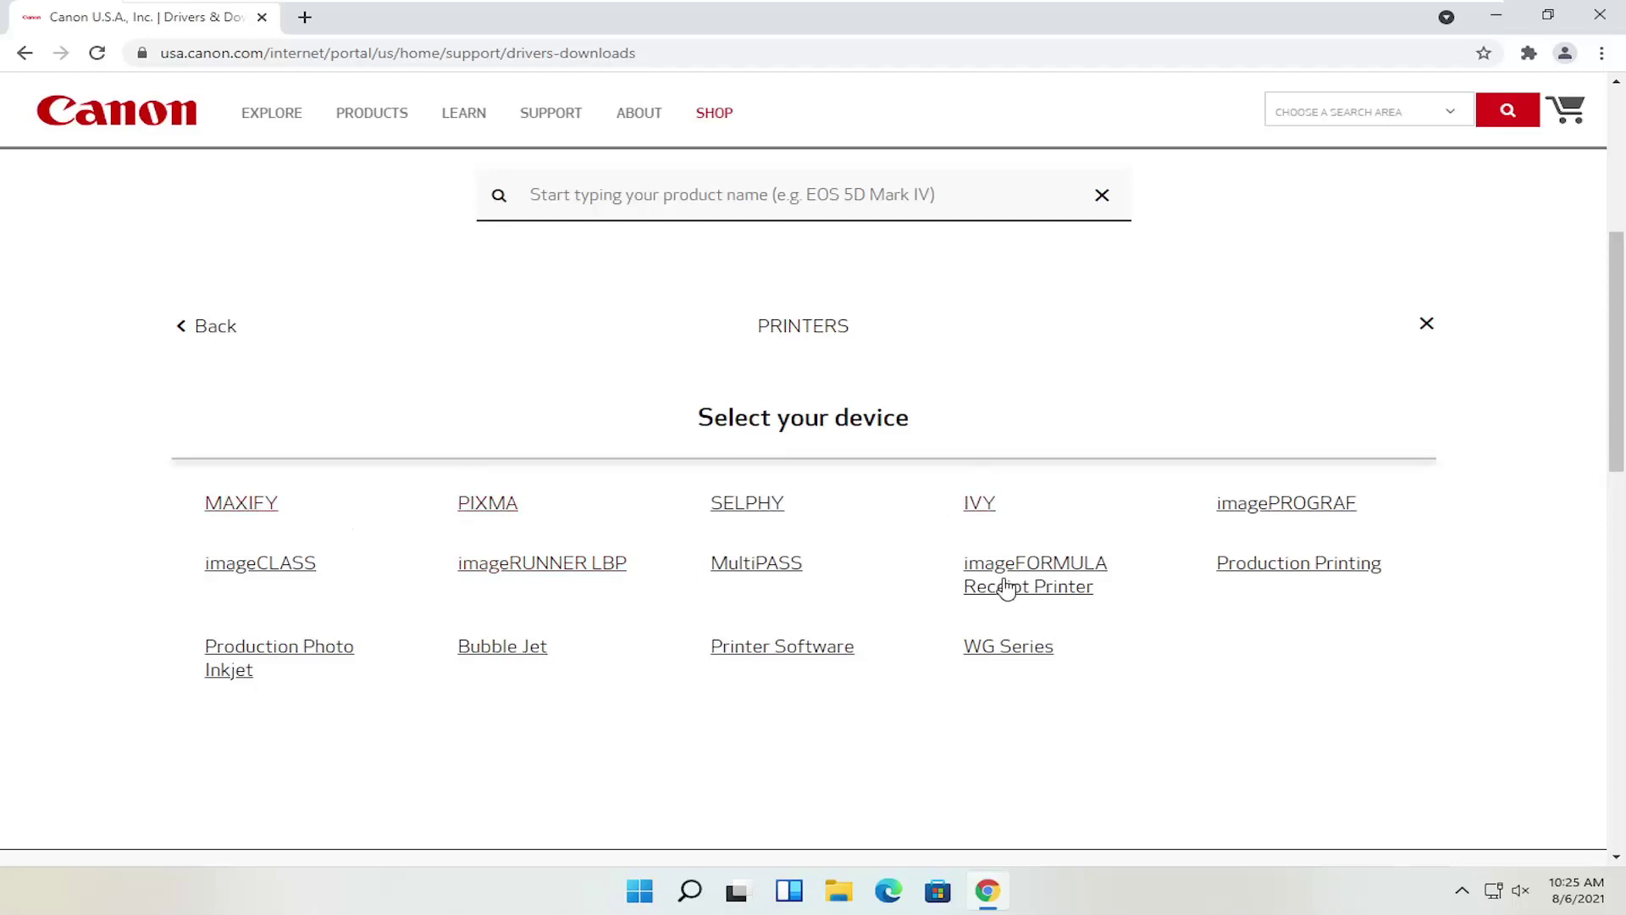
pyautogui.click(217, 329)
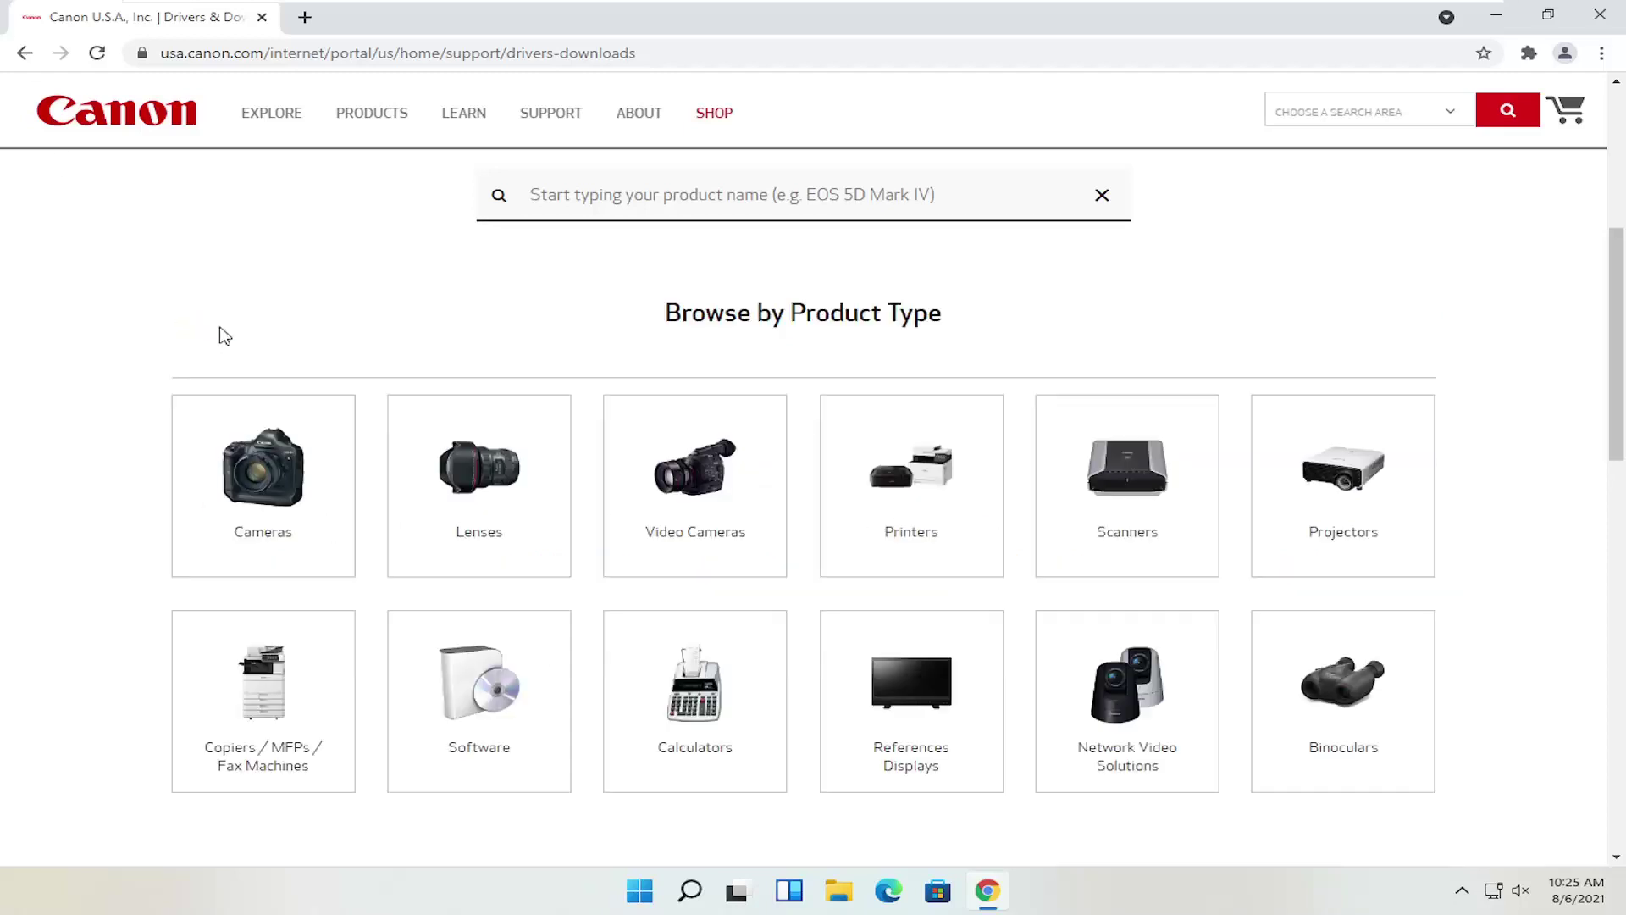
# Look through the Scanners device families, return to product types, and select the product search box
pyautogui.click(1169, 489)
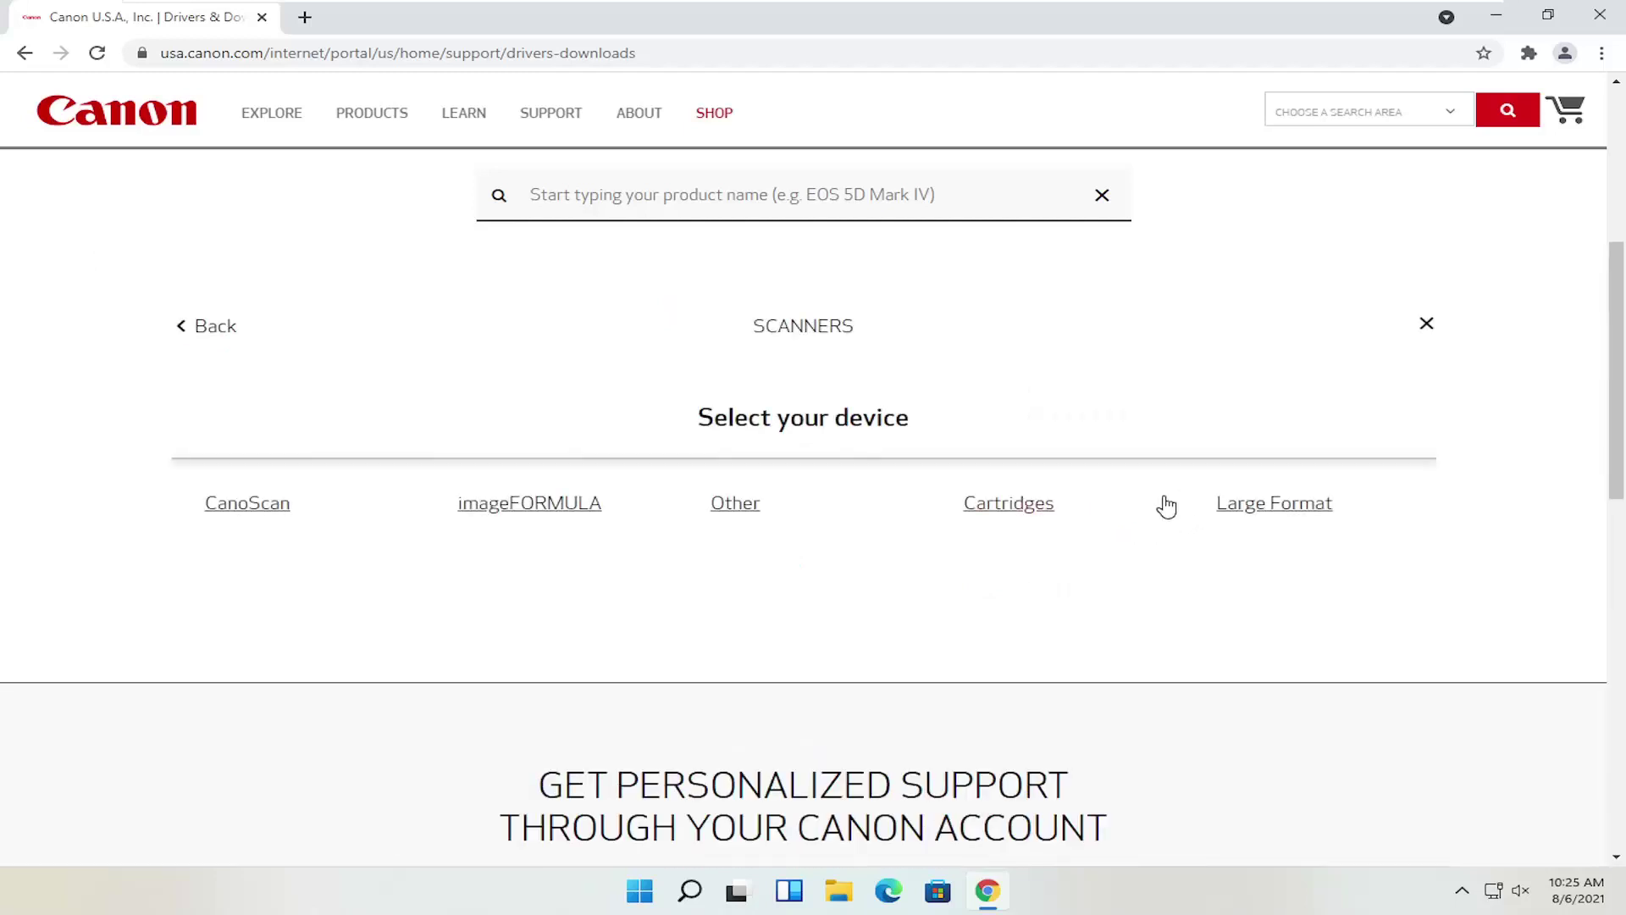
pyautogui.scroll(1, 432, 542)
pyautogui.scroll(1, 430, 544)
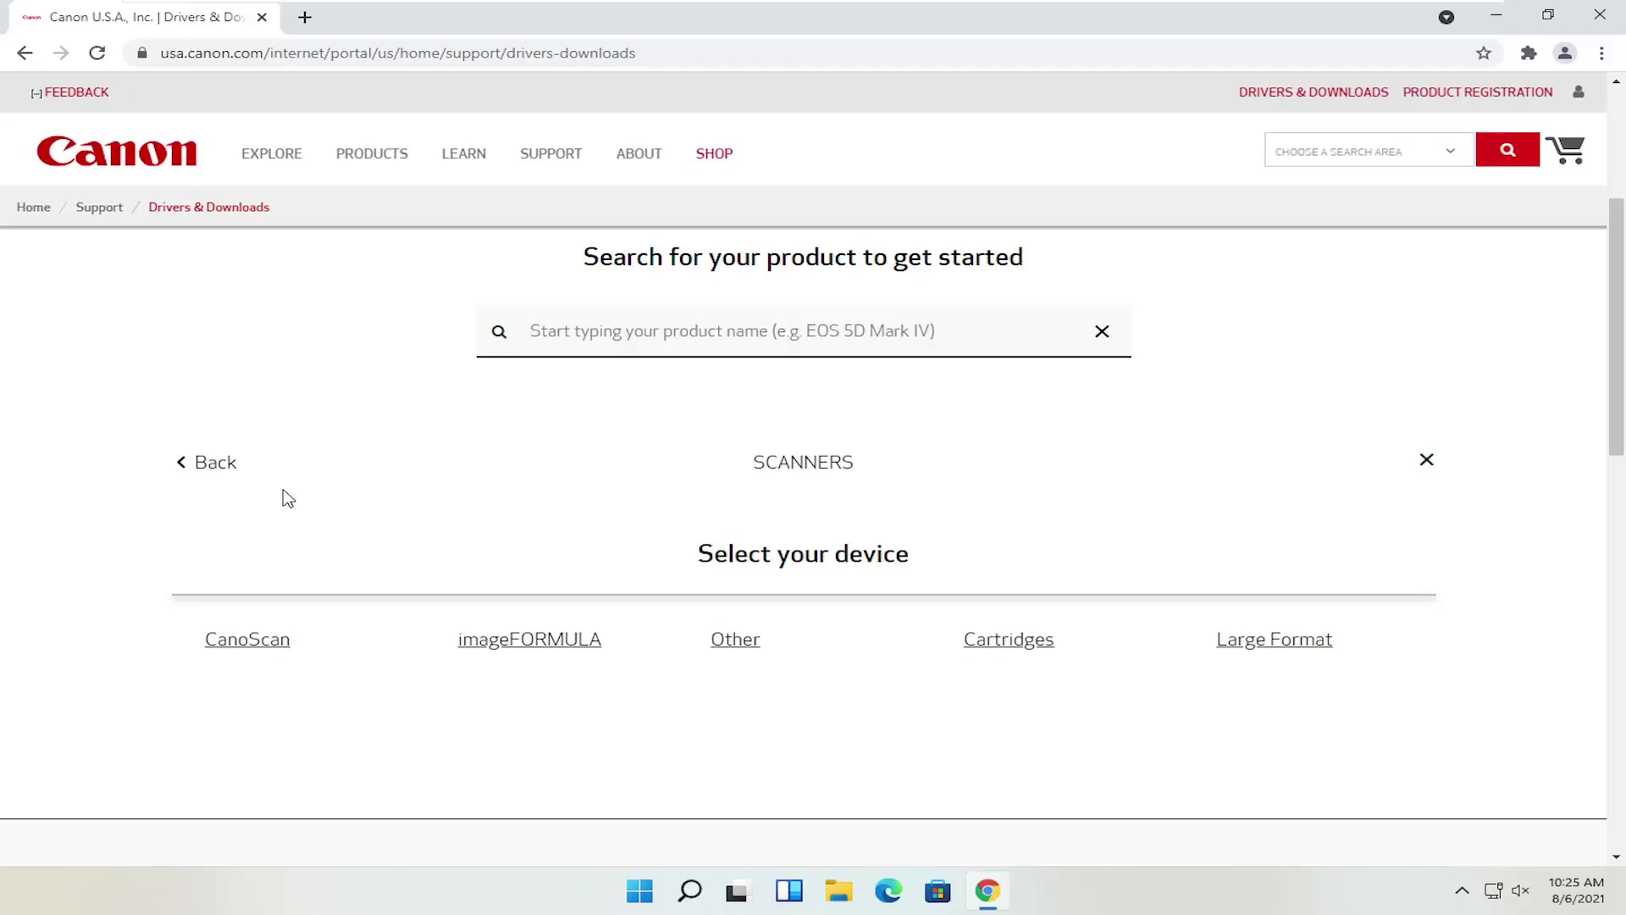
pyautogui.click(211, 461)
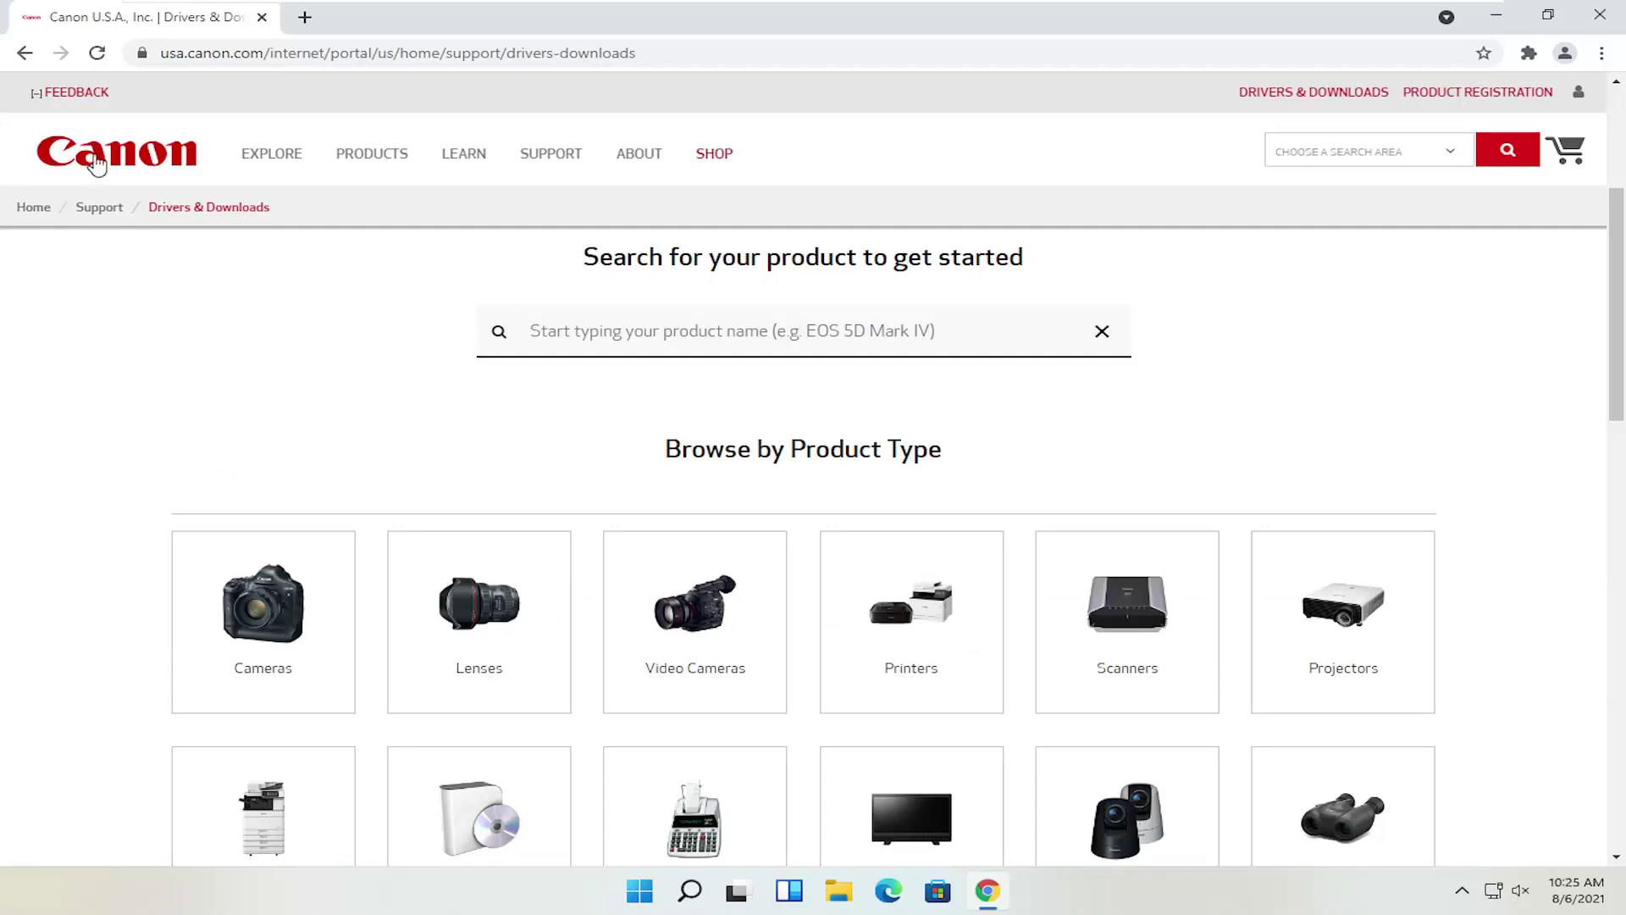
pyautogui.scroll(-1, 303, 345)
pyautogui.scroll(-1, 303, 344)
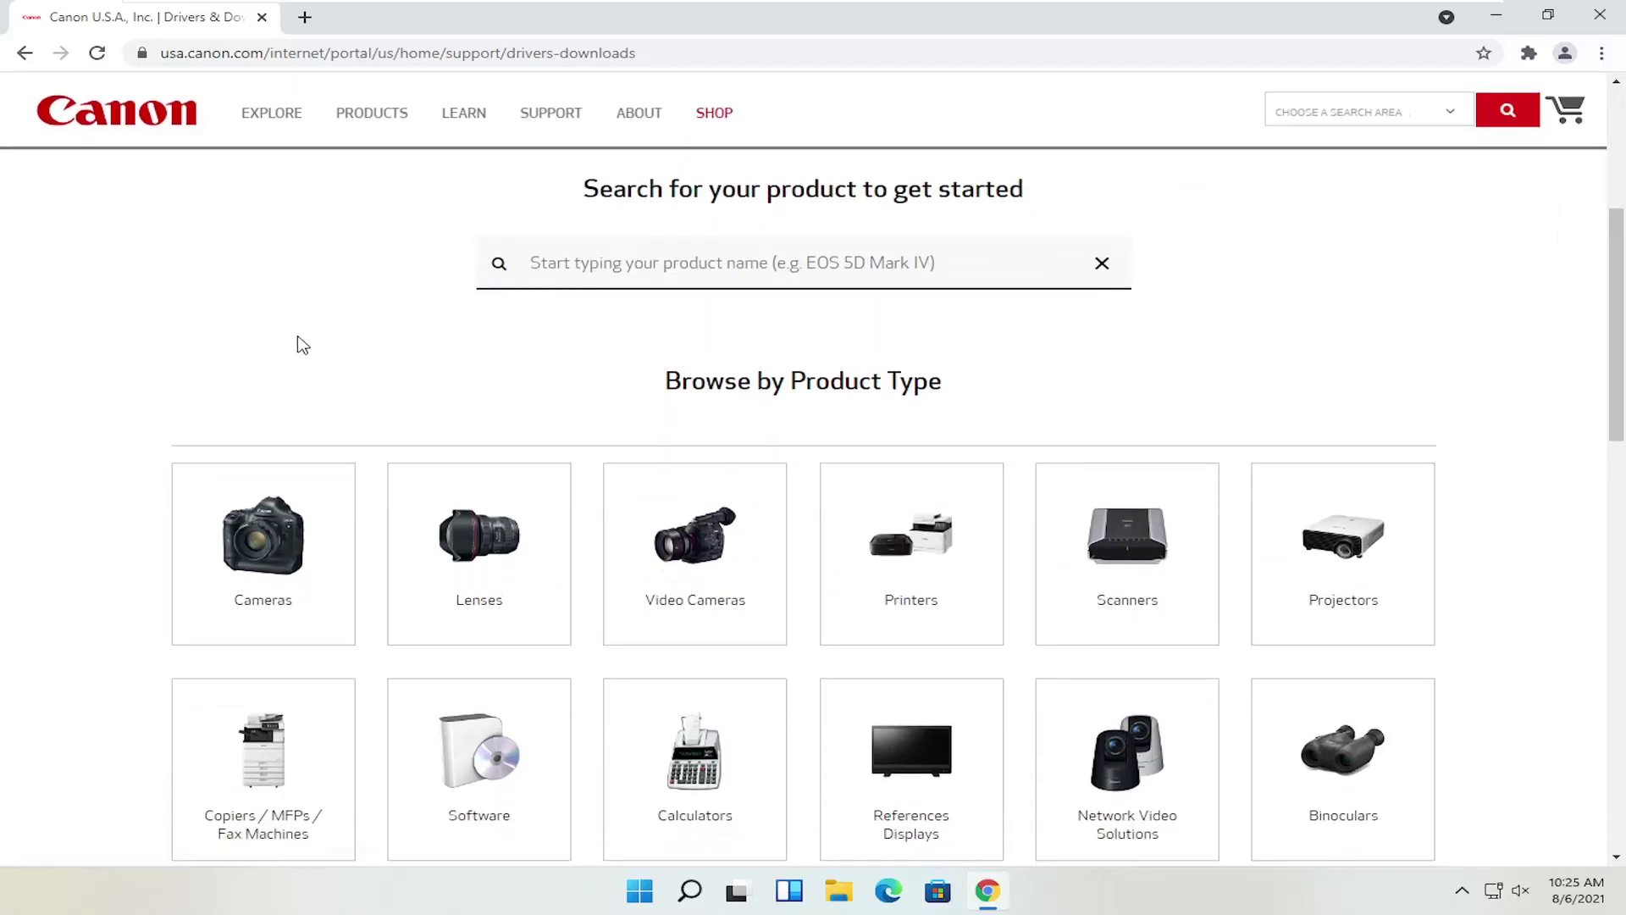
pyautogui.scroll(2, 491, 302)
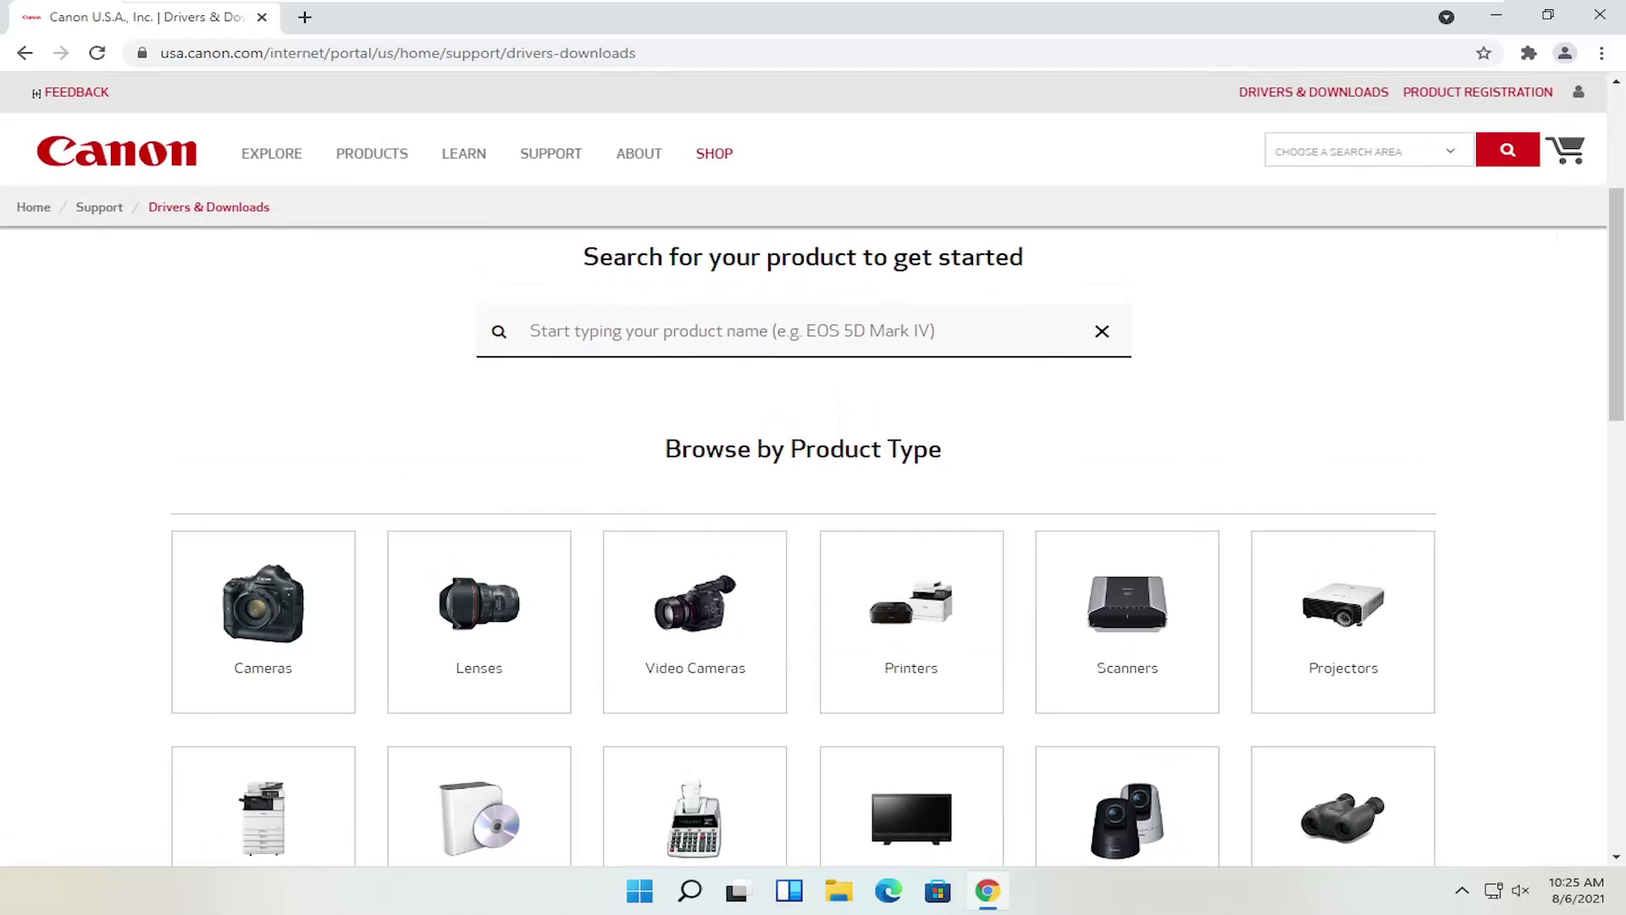
pyautogui.click(644, 331)
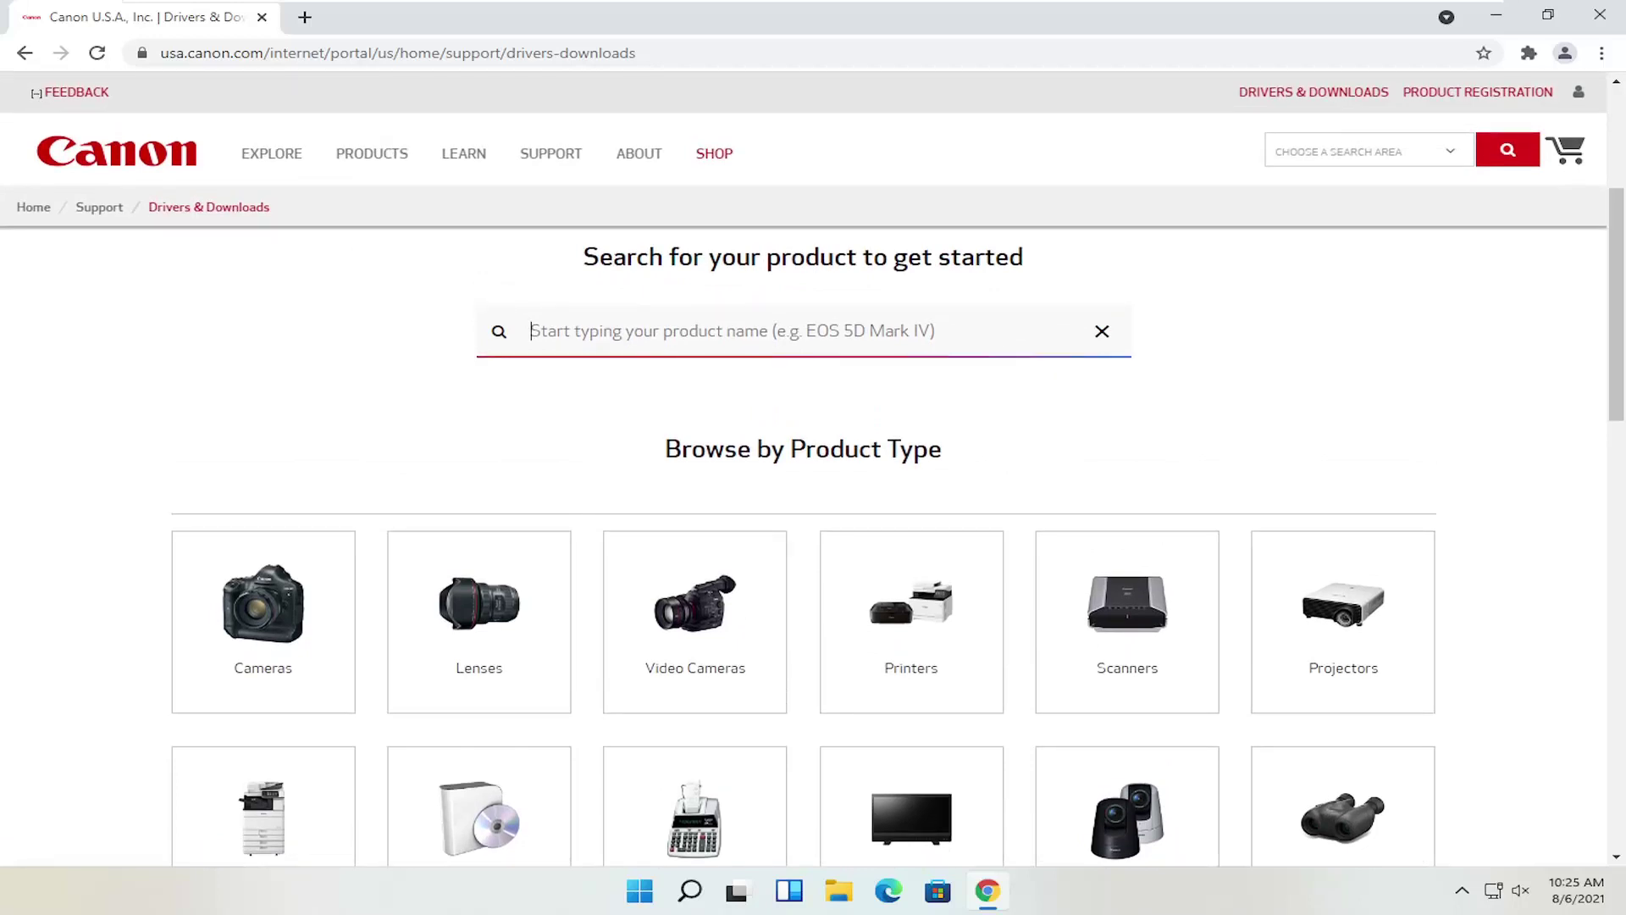
# Search for 'pixma mg2520' and pick PIXMA MG2520 (MG2500 Series) from the suggestions
pyautogui.write('pixma mg252')
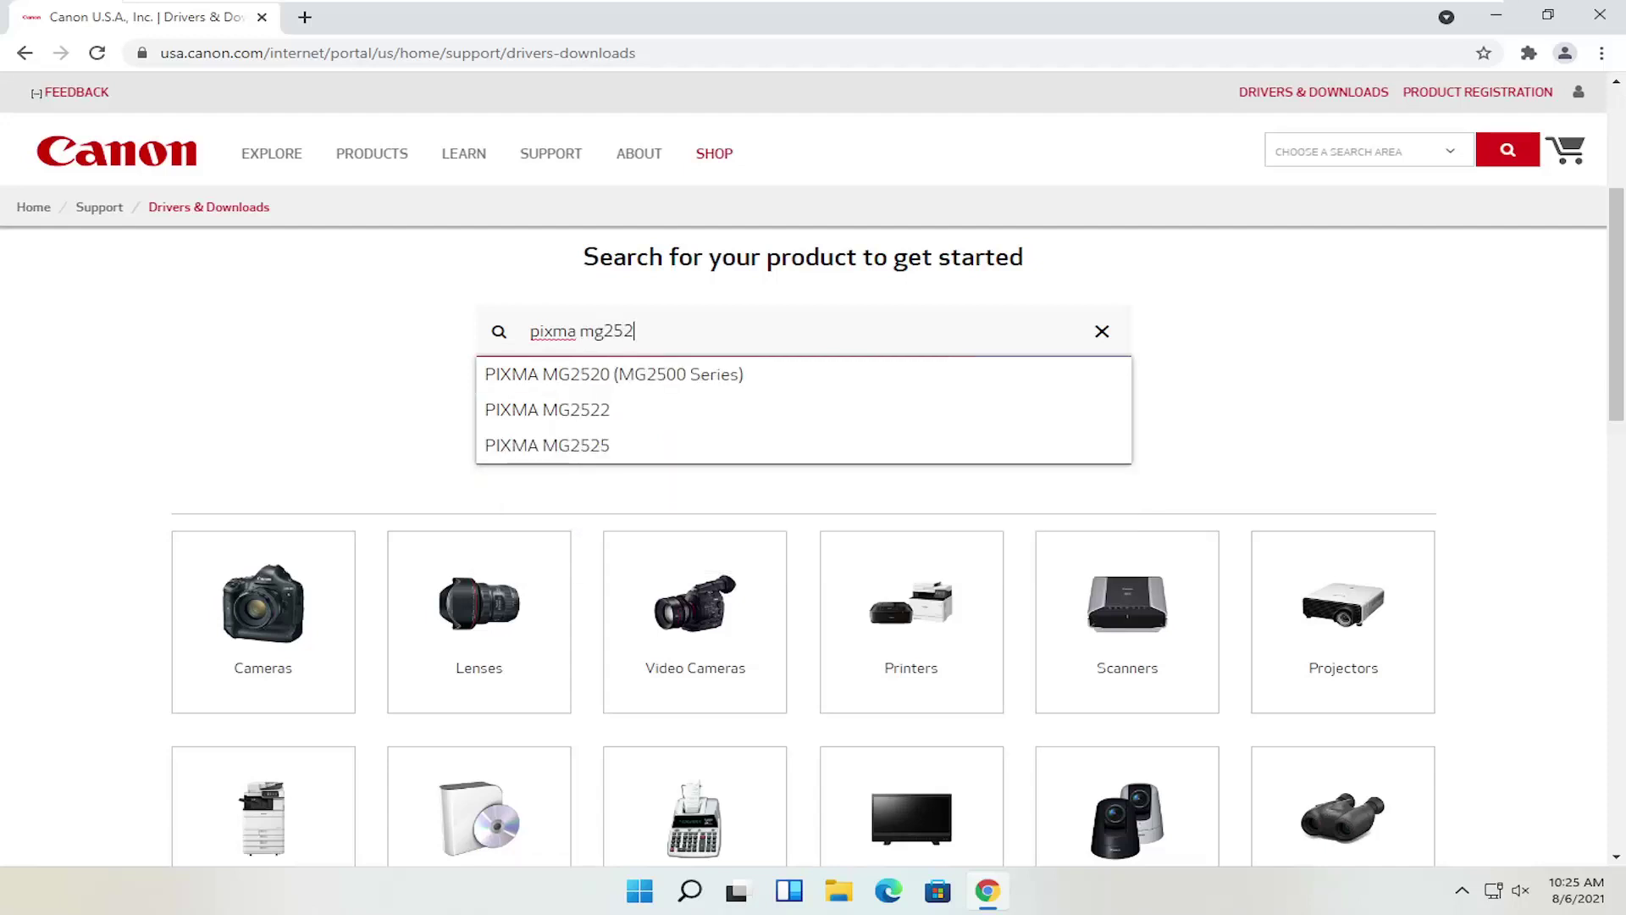
pyautogui.write('0')
pyautogui.click(608, 375)
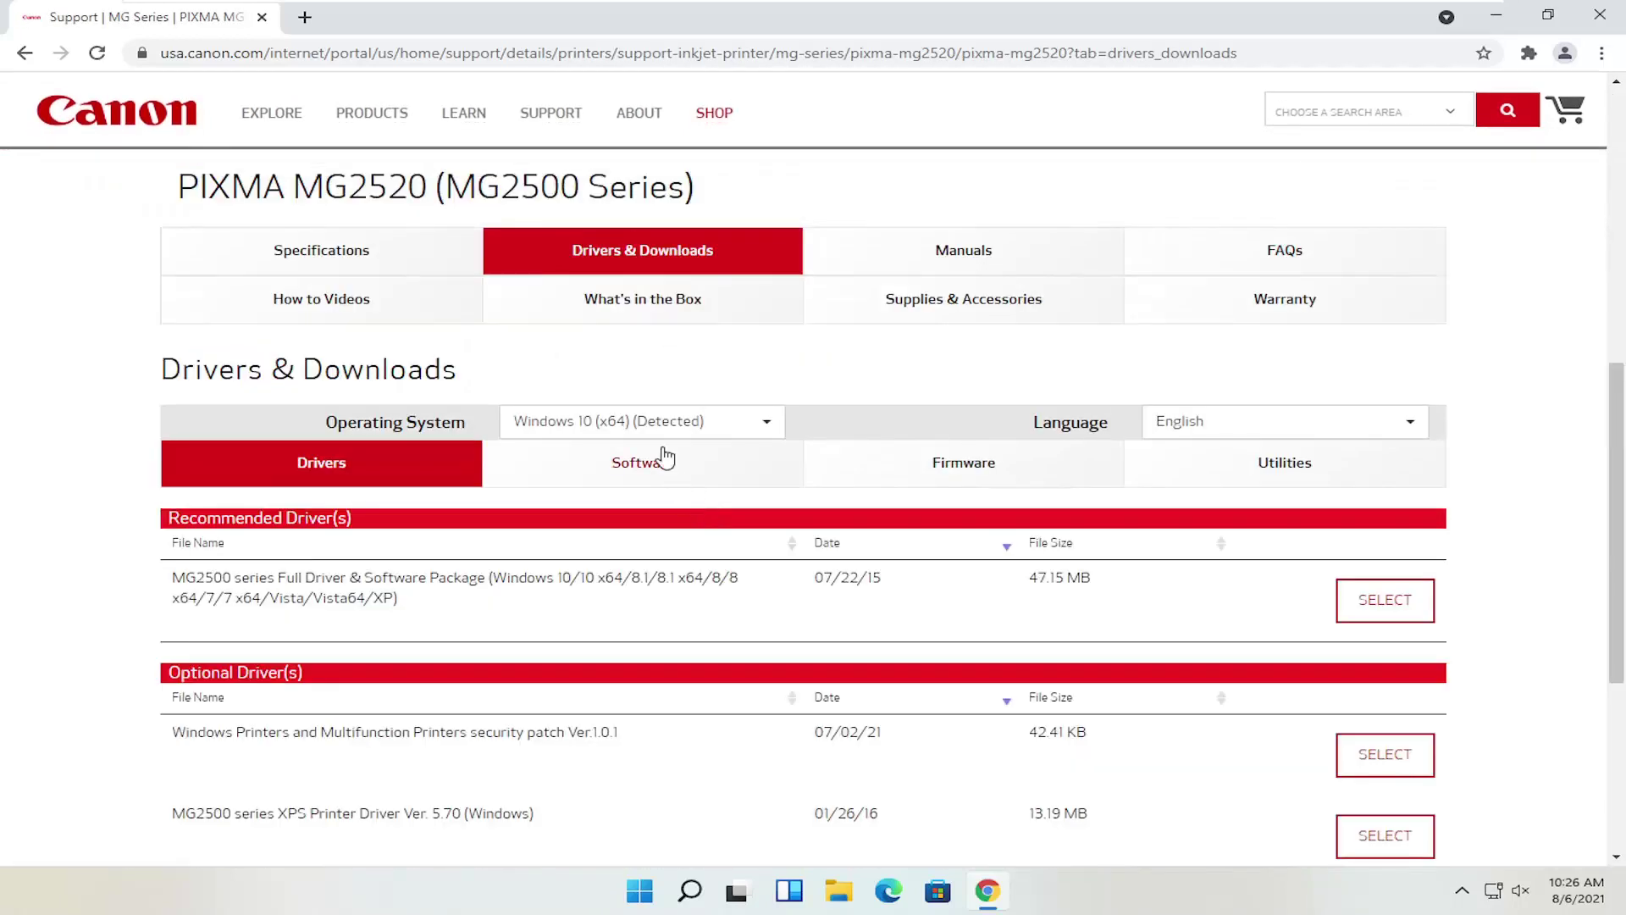
# View the MG2520's Specifications tab, then its Drivers & Downloads section
pyautogui.scroll(-1, 664, 457)
pyautogui.scroll(-1, 446, 337)
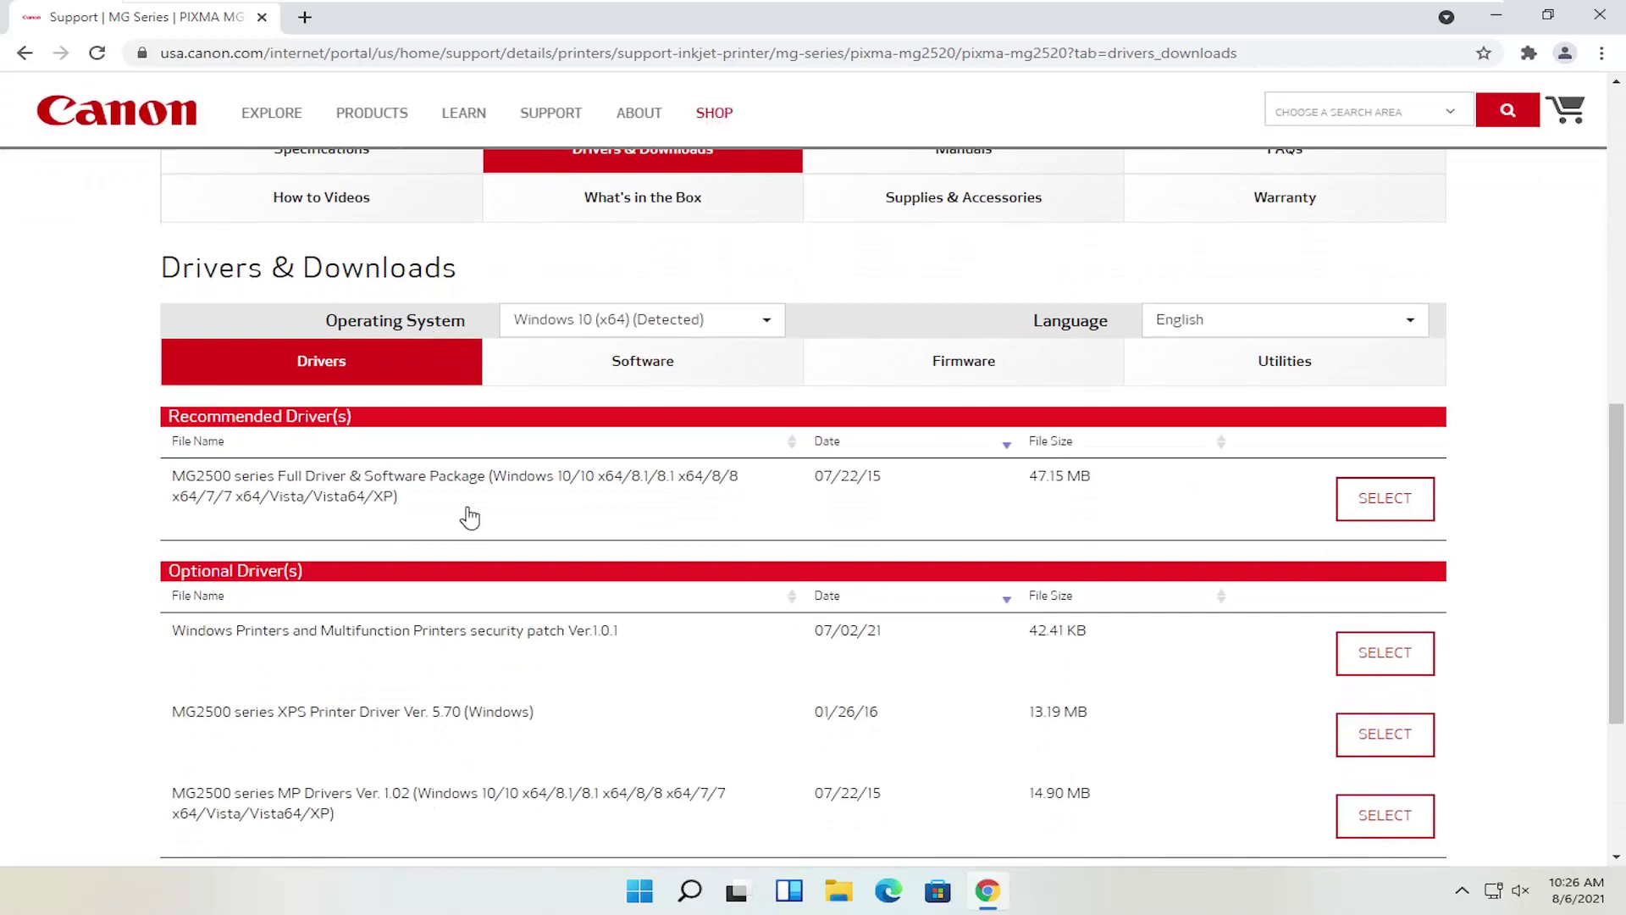
pyautogui.scroll(1, 384, 544)
pyautogui.scroll(2, 384, 543)
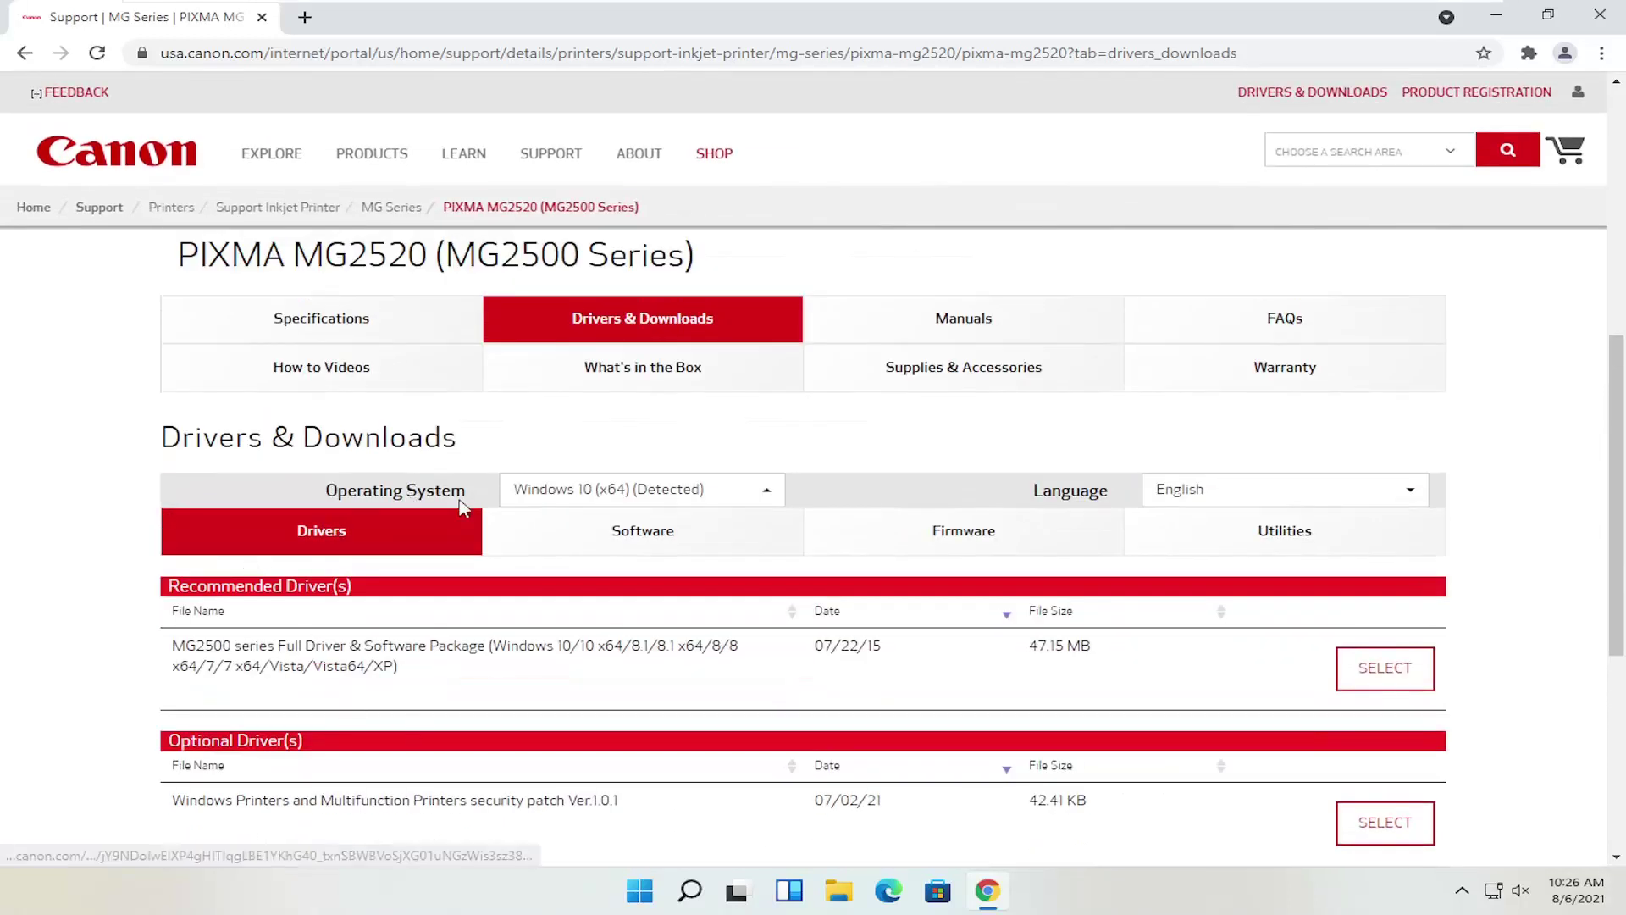
pyautogui.click(364, 361)
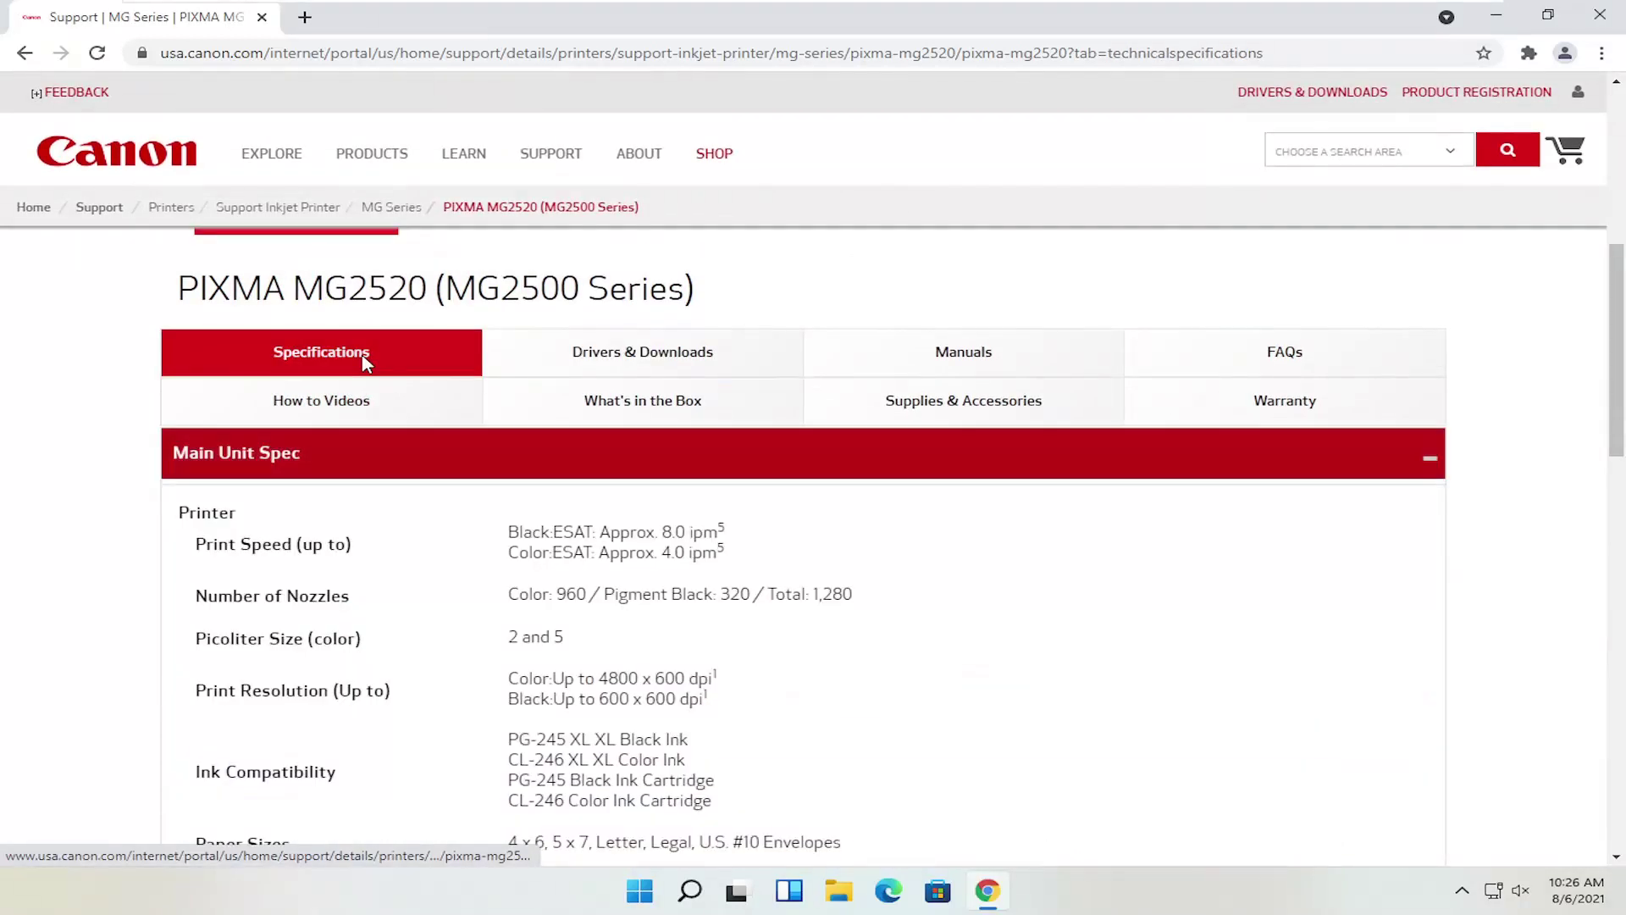
pyautogui.scroll(-2, 384, 454)
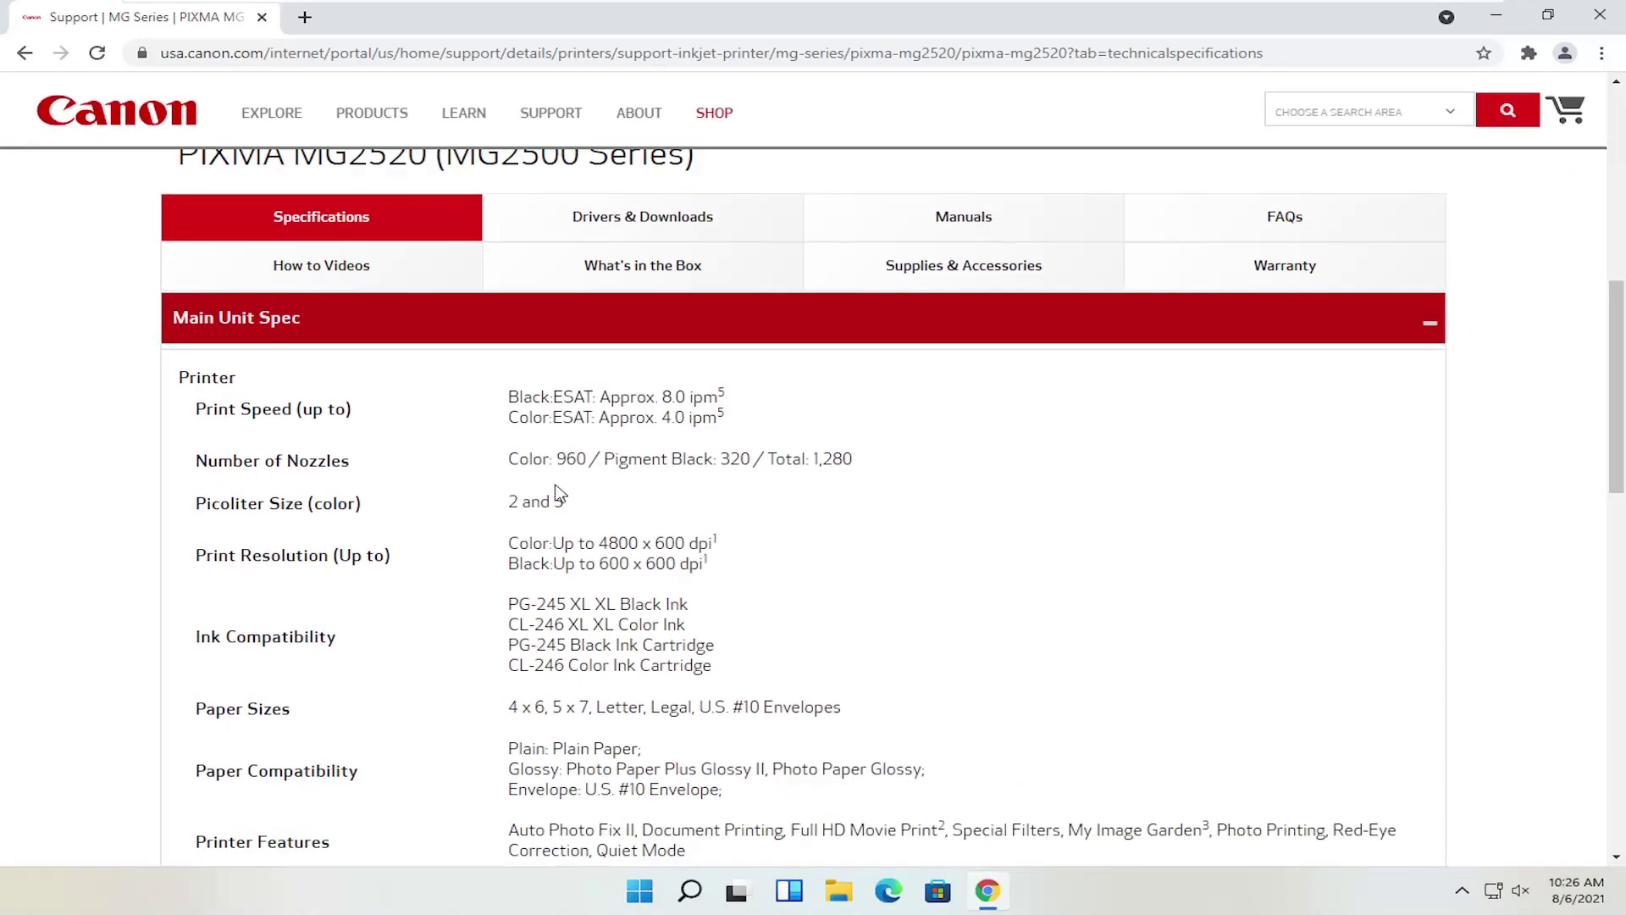
pyautogui.scroll(2, 602, 483)
pyautogui.click(627, 381)
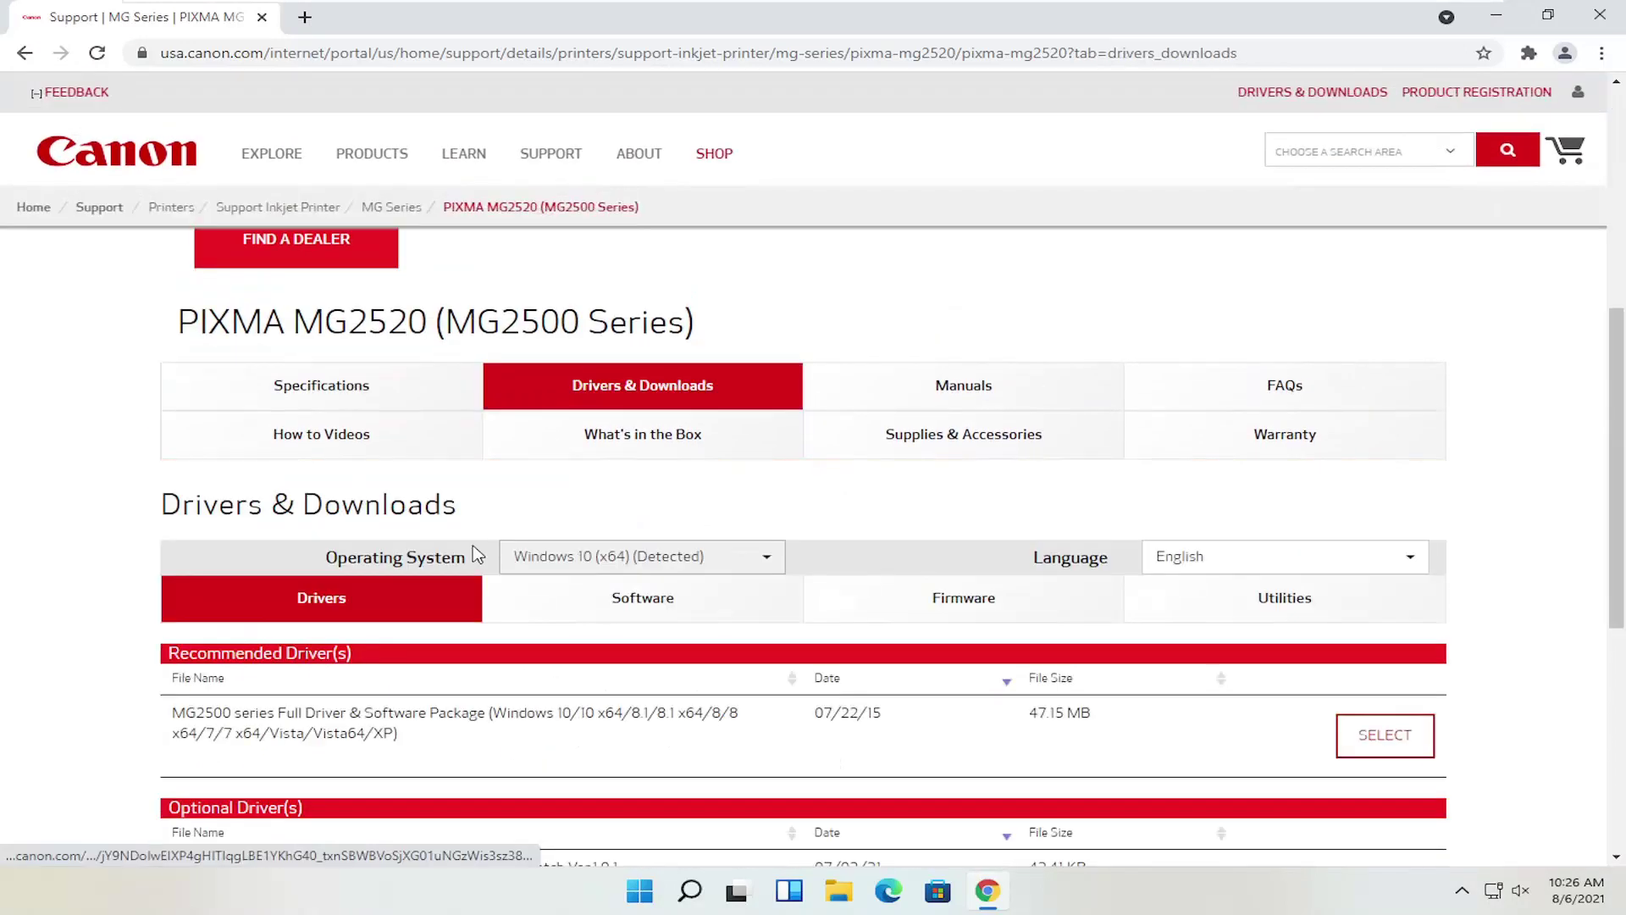
pyautogui.scroll(-1, 381, 576)
pyautogui.scroll(1, 720, 449)
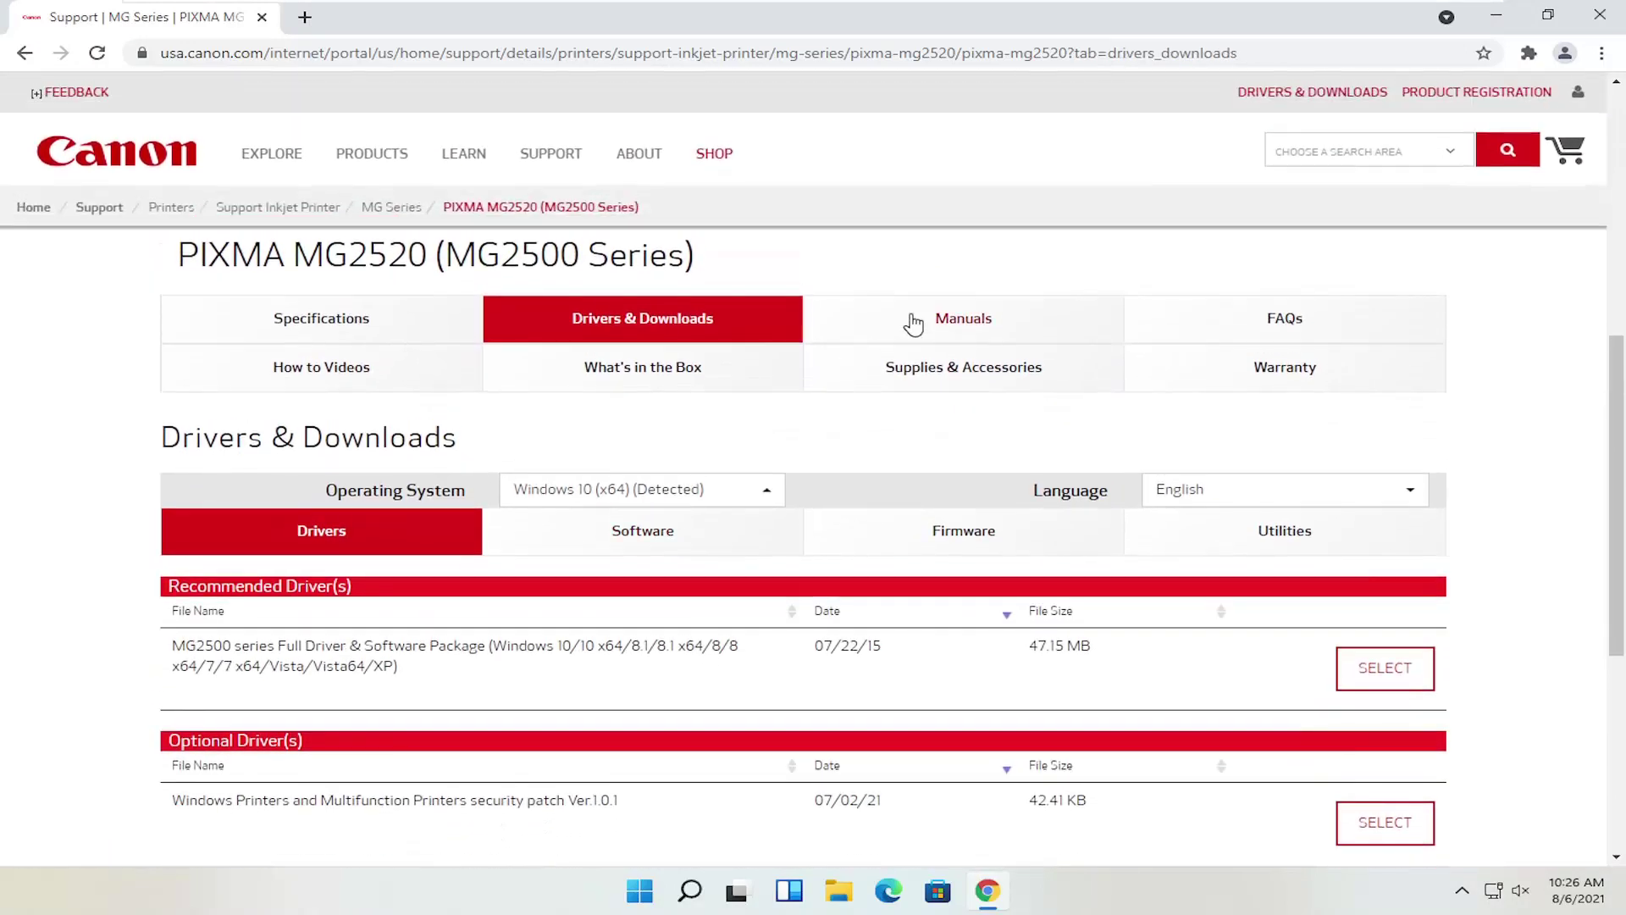
# Browse the MG2520's Manuals, How to Videos and Specifications tabs
pyautogui.click(915, 322)
pyautogui.scroll(-2, 766, 574)
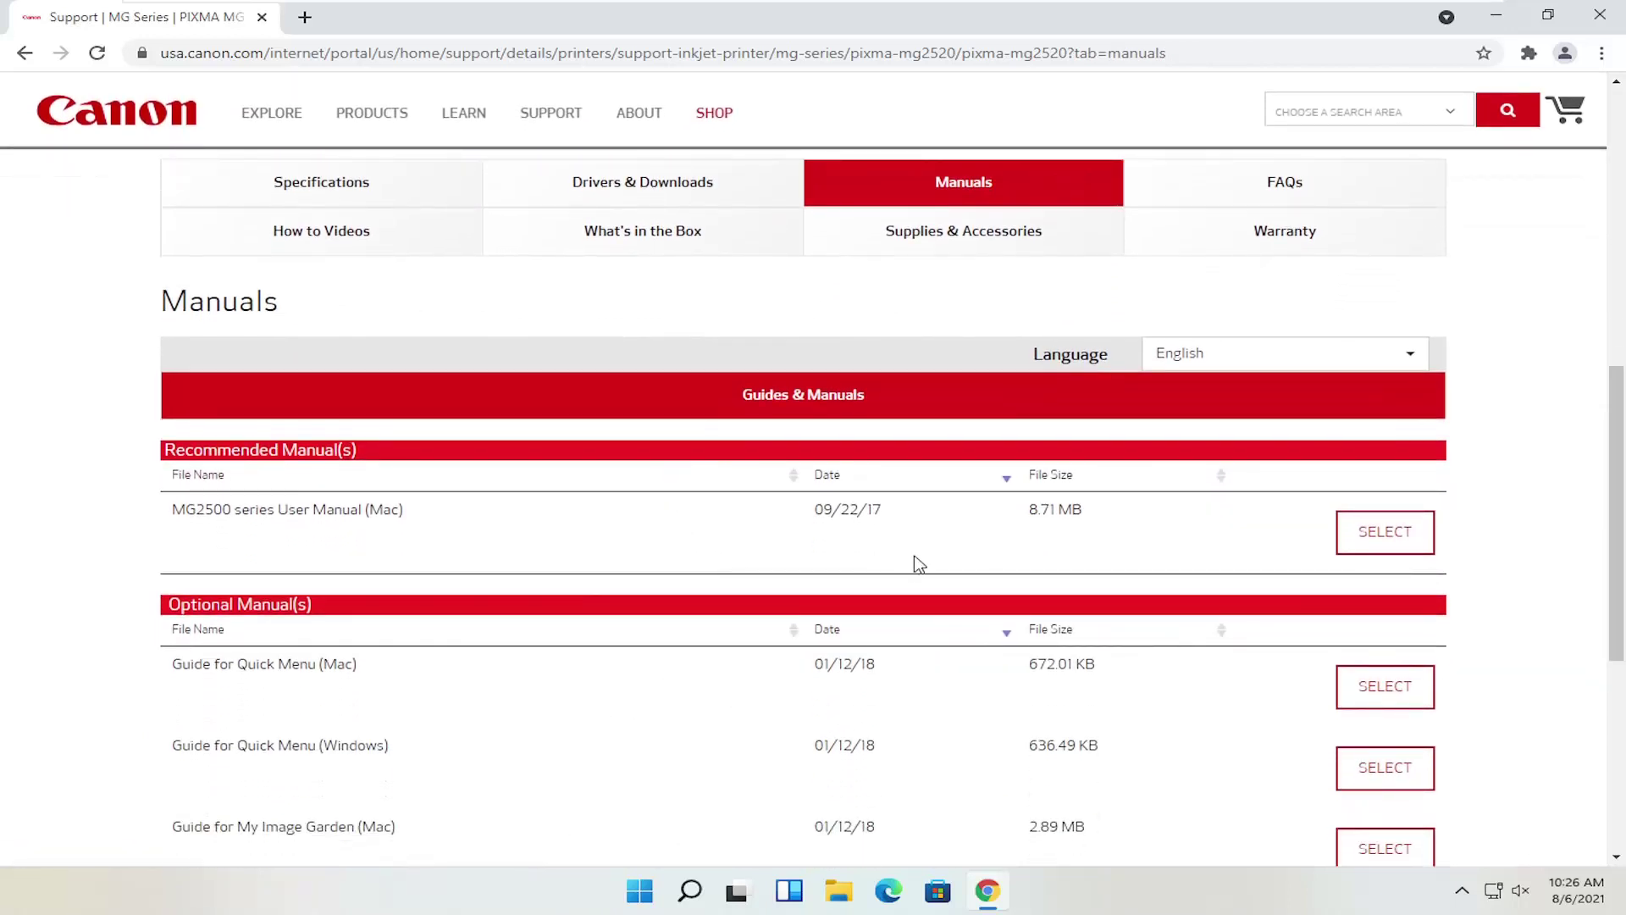
pyautogui.scroll(2, 914, 563)
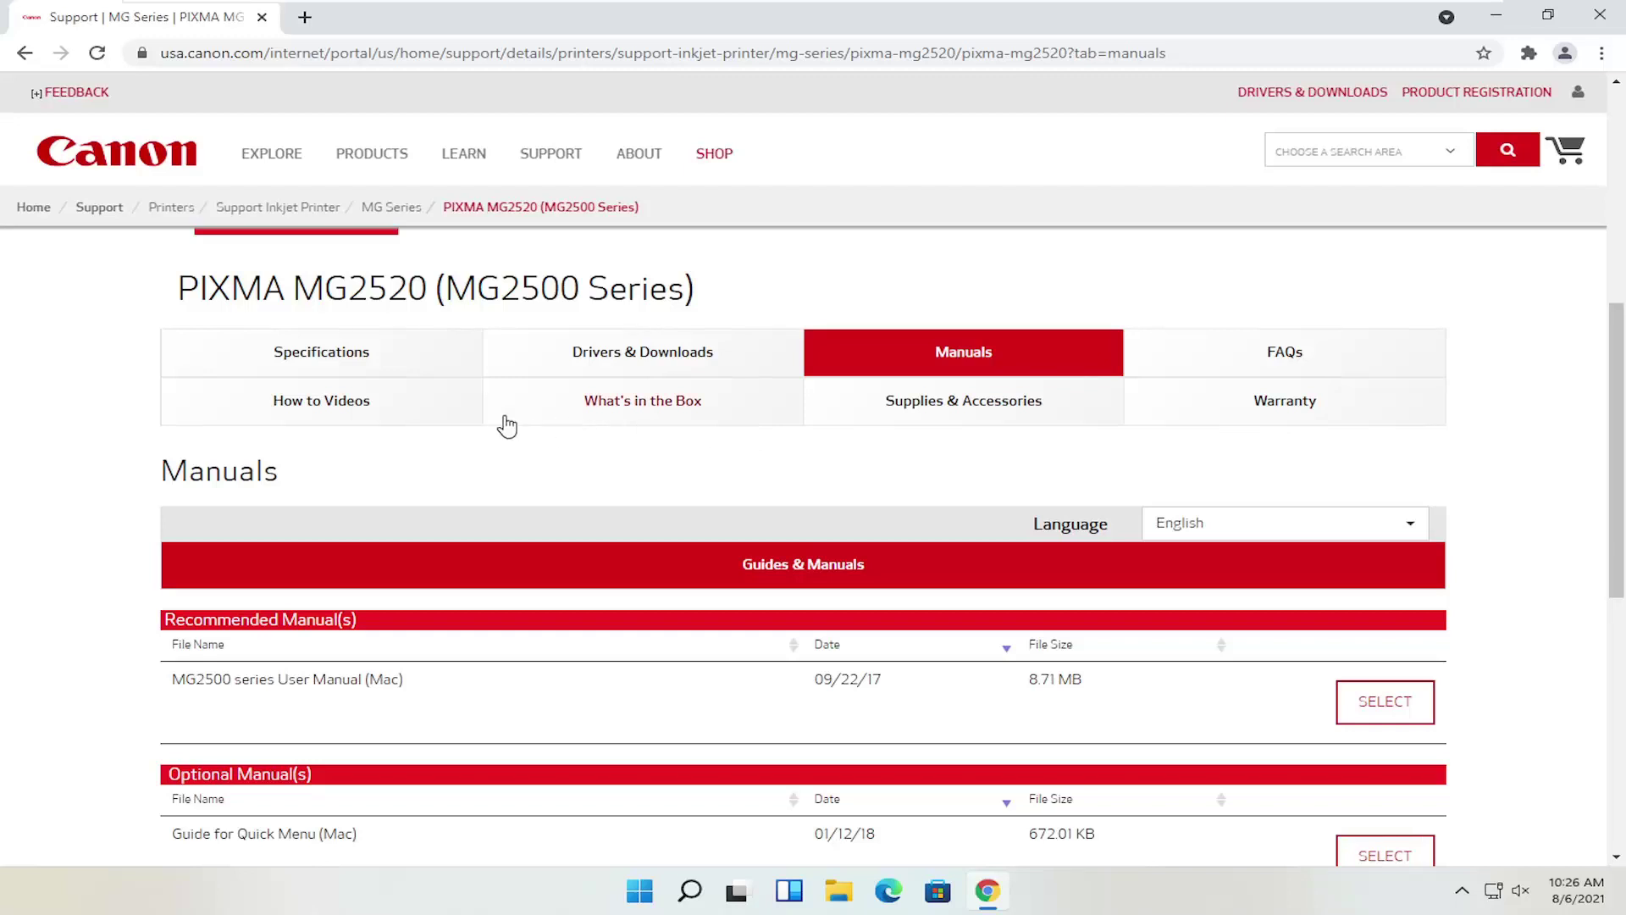
pyautogui.click(373, 409)
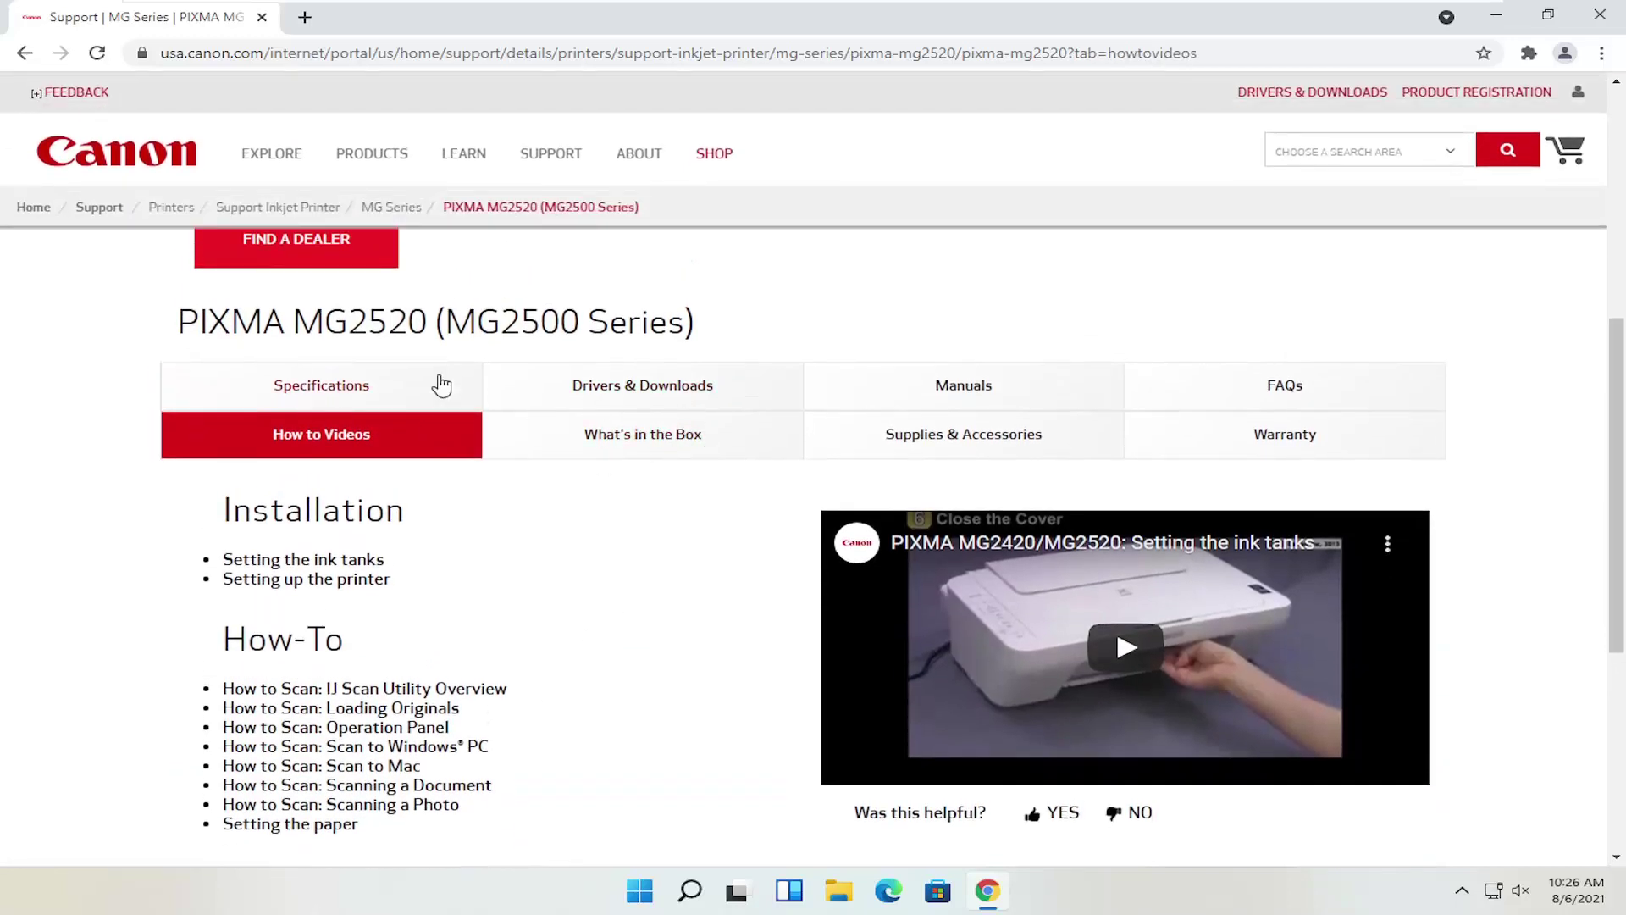
pyautogui.click(386, 394)
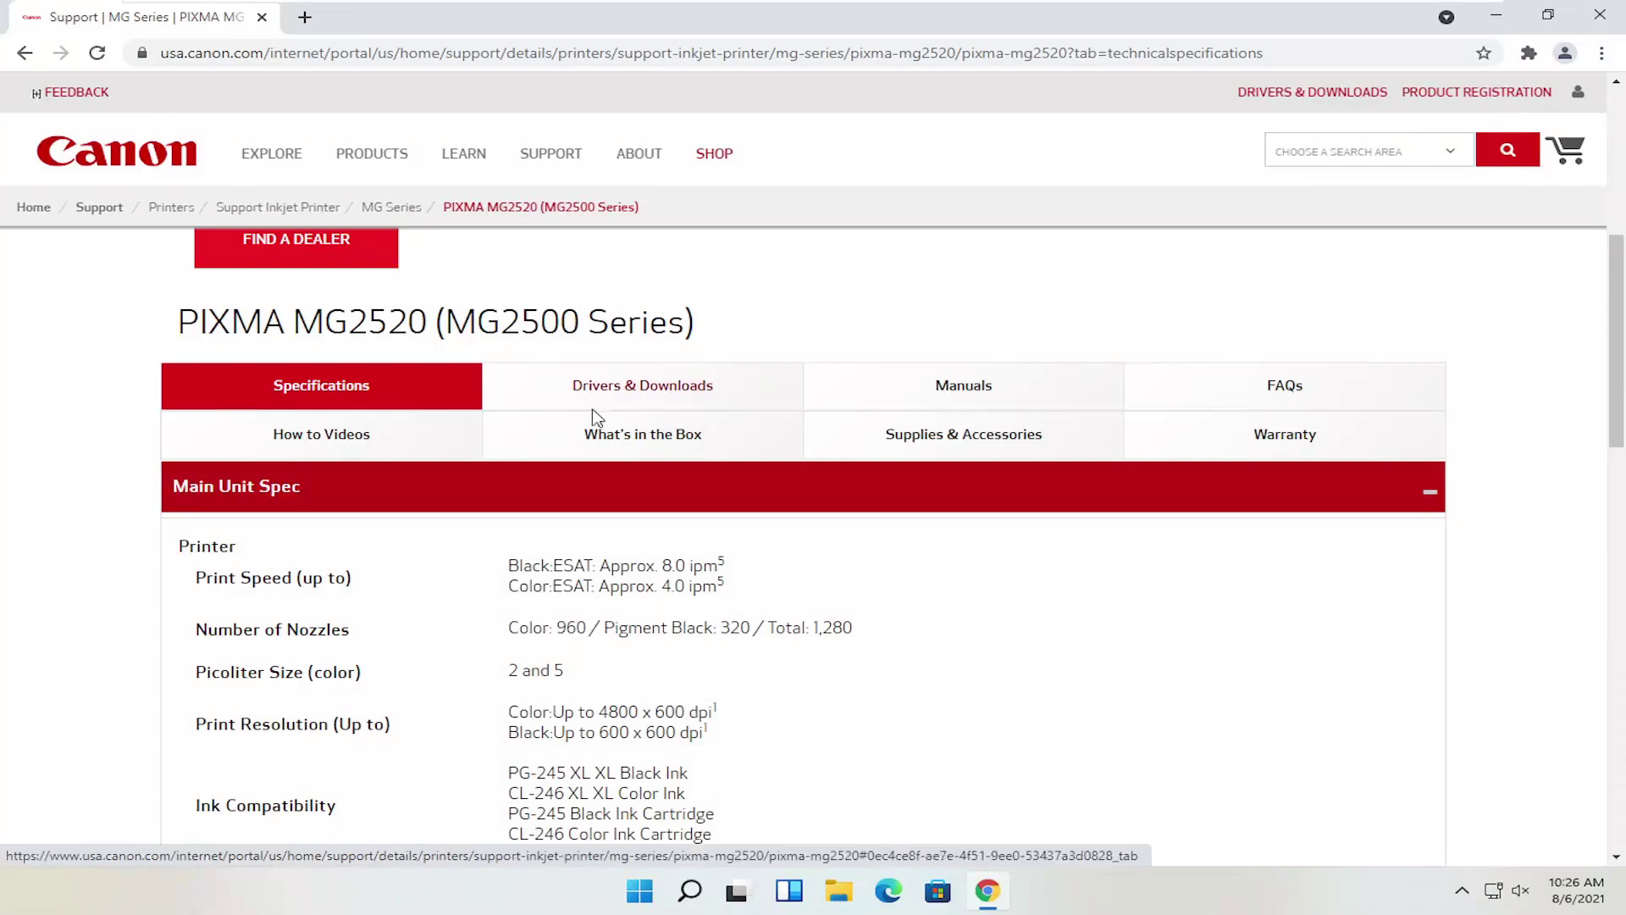
# Return to Drivers & Downloads and check the Operating System list, keeping Windows 10 (x64)
pyautogui.click(662, 386)
pyautogui.scroll(-2, 665, 382)
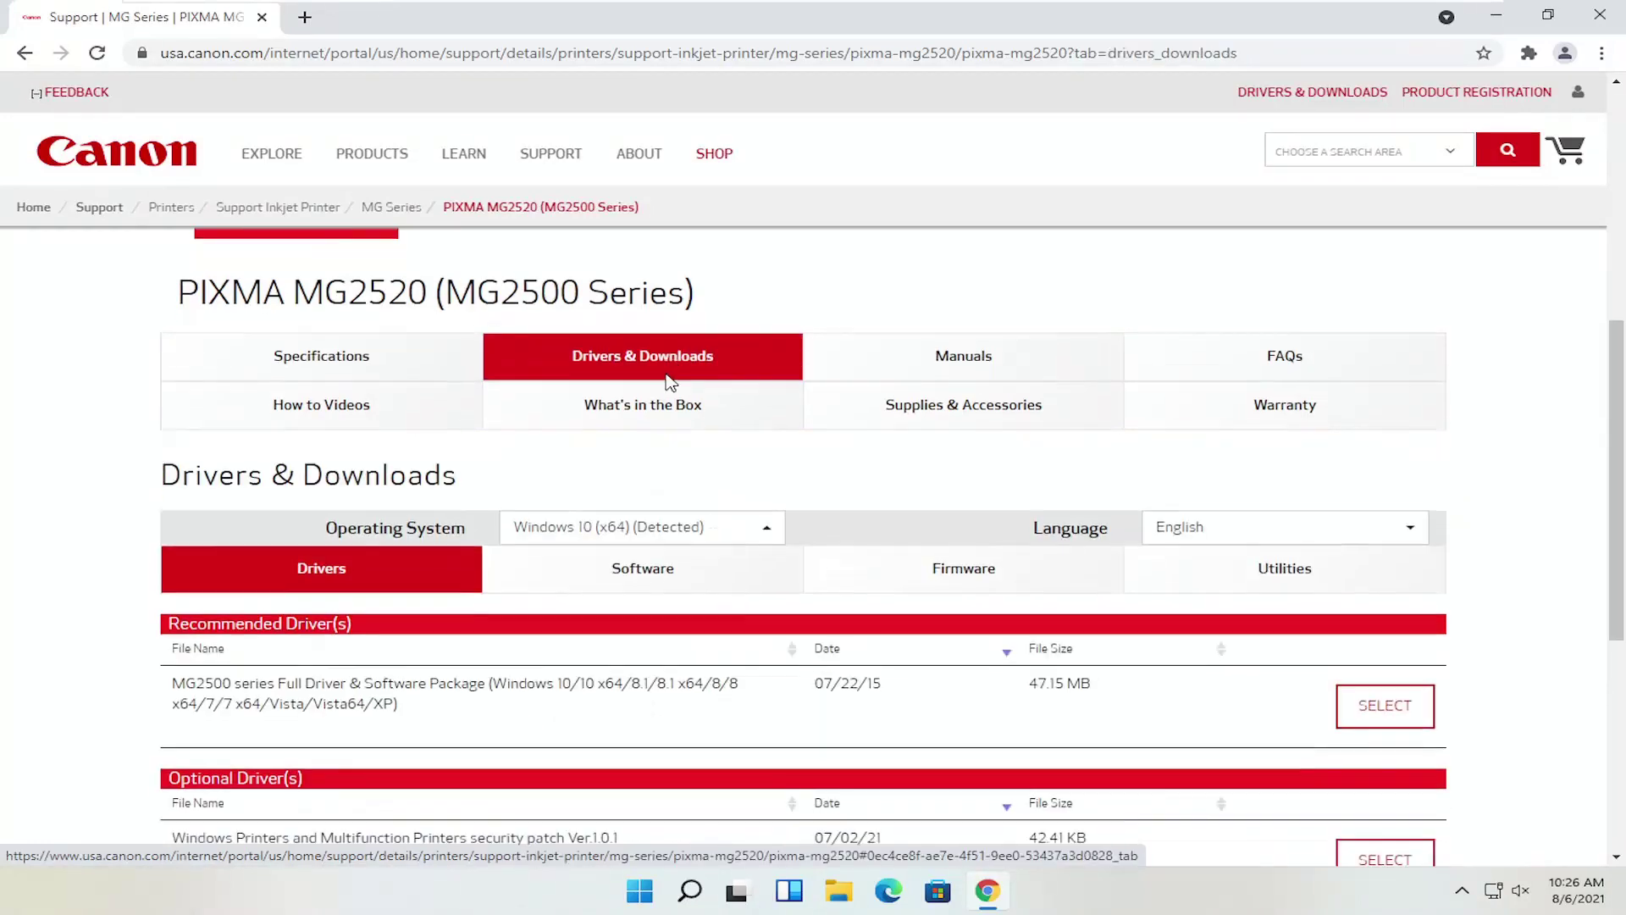
pyautogui.click(712, 423)
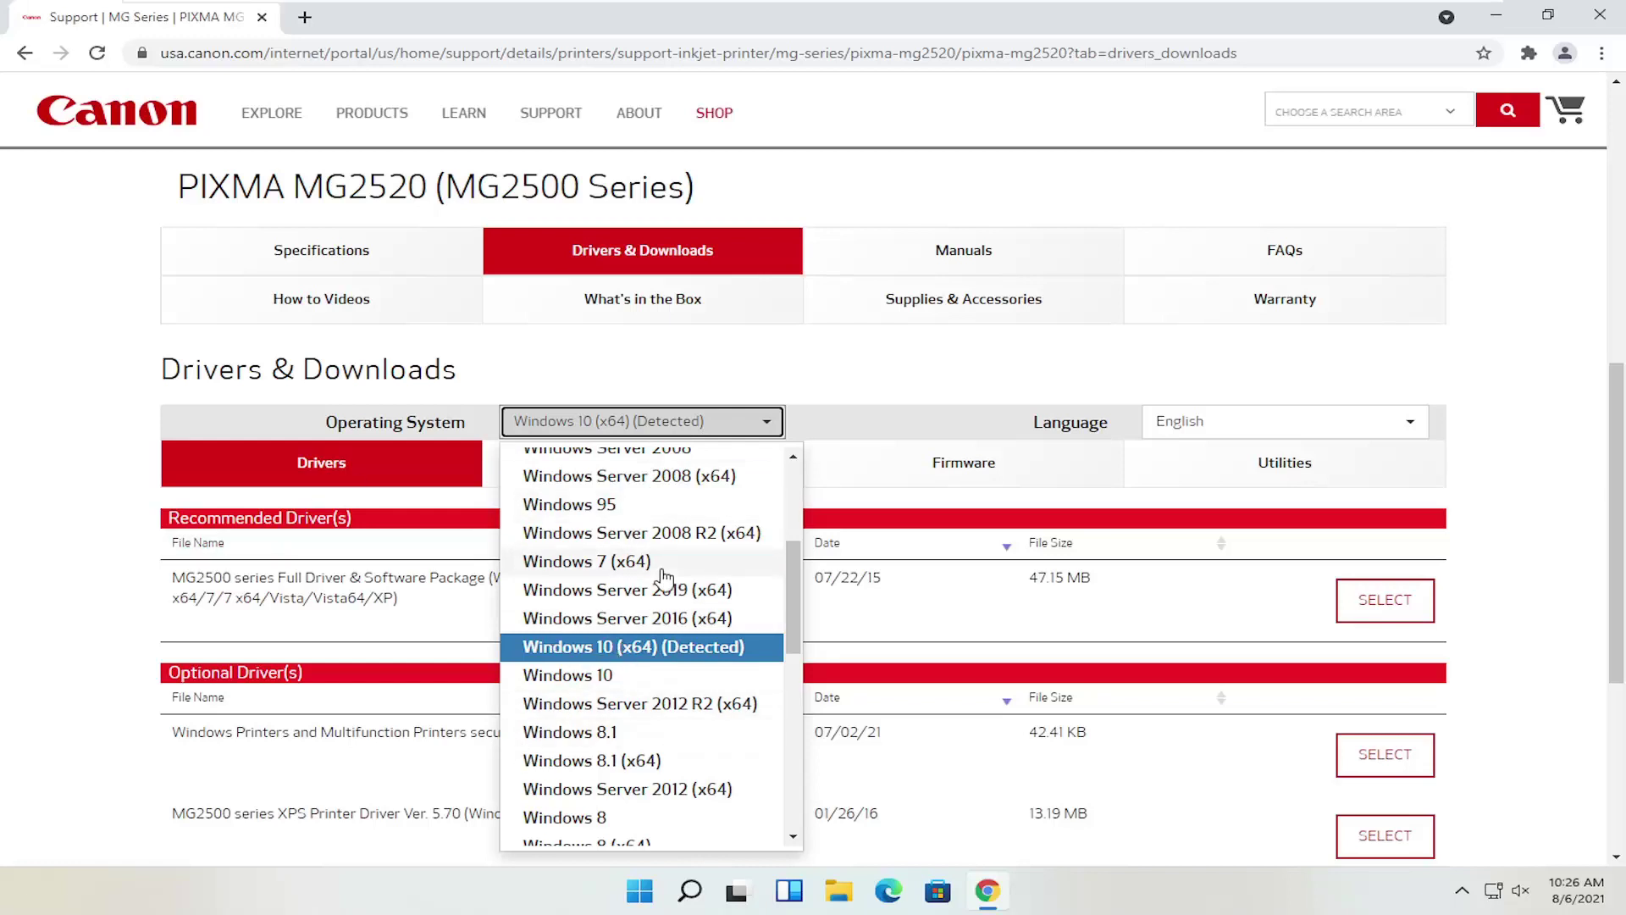
pyautogui.click(27, 545)
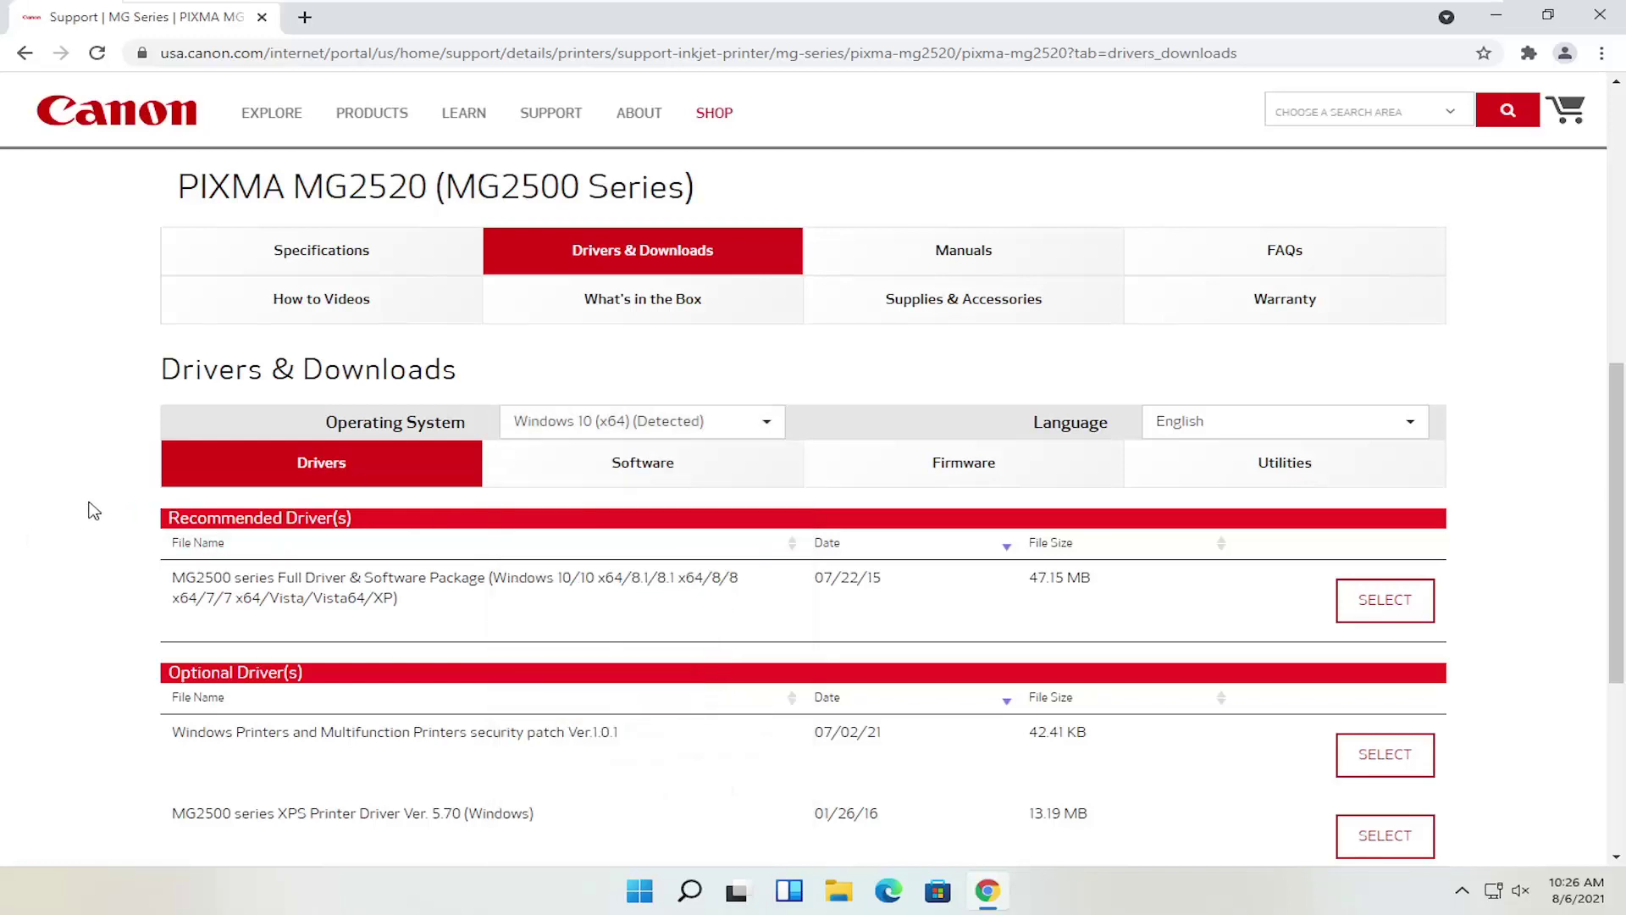
# Expand the 47.15 MB Full Driver & Software Package and download win-mg2500-1_1-ucd.exe
pyautogui.scroll(-2, 127, 492)
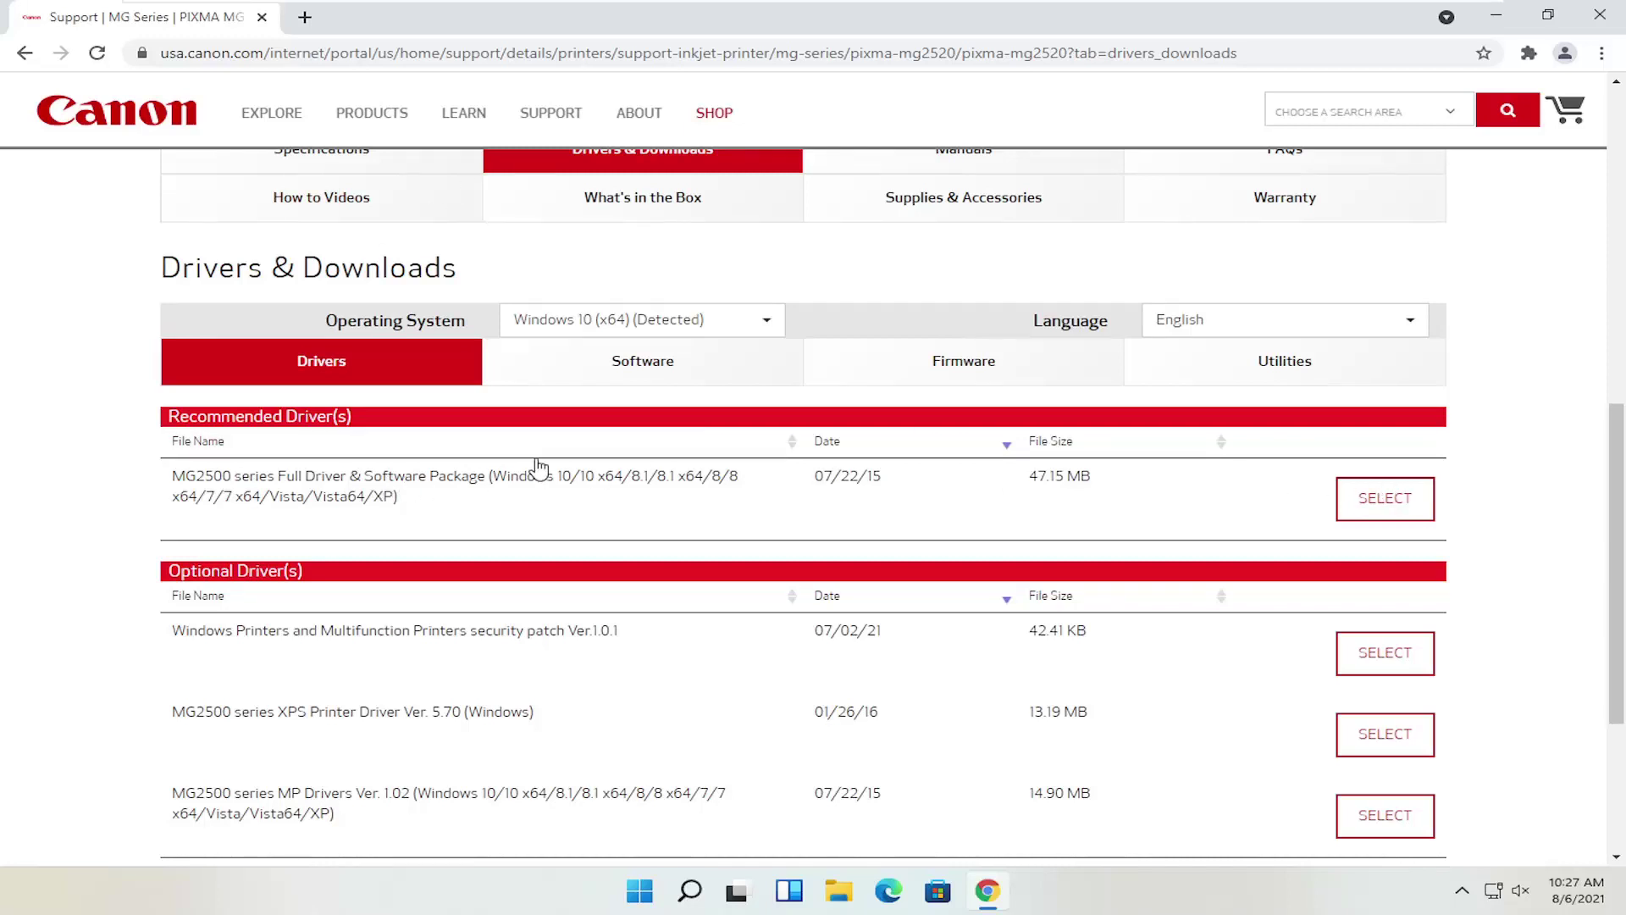
pyautogui.click(1377, 505)
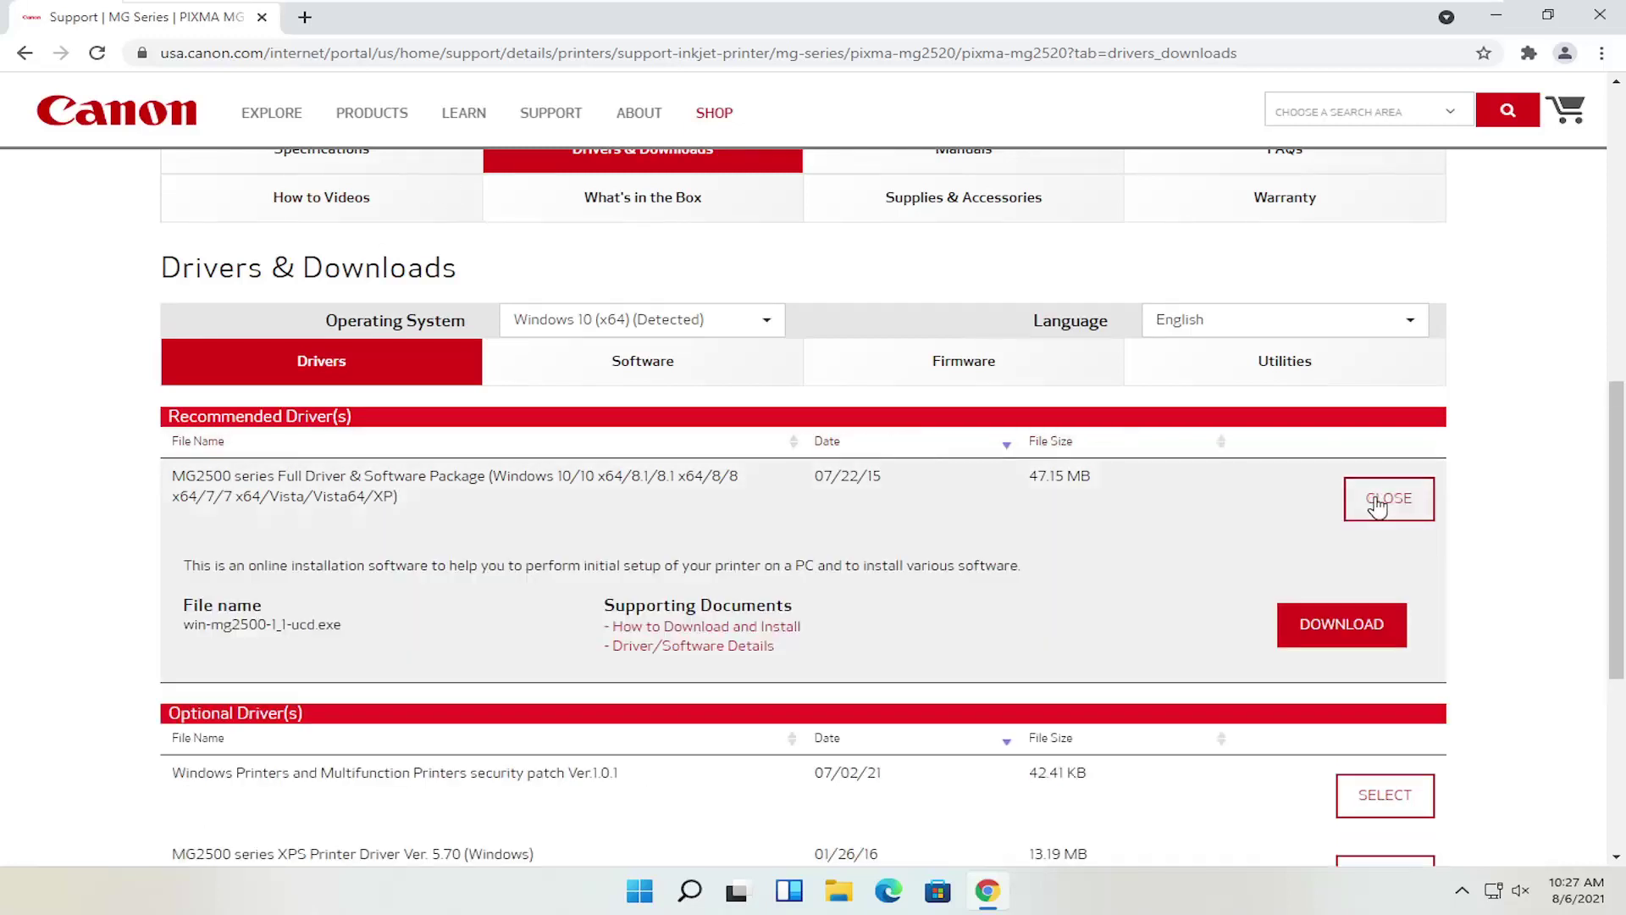
pyautogui.scroll(-1, 1296, 480)
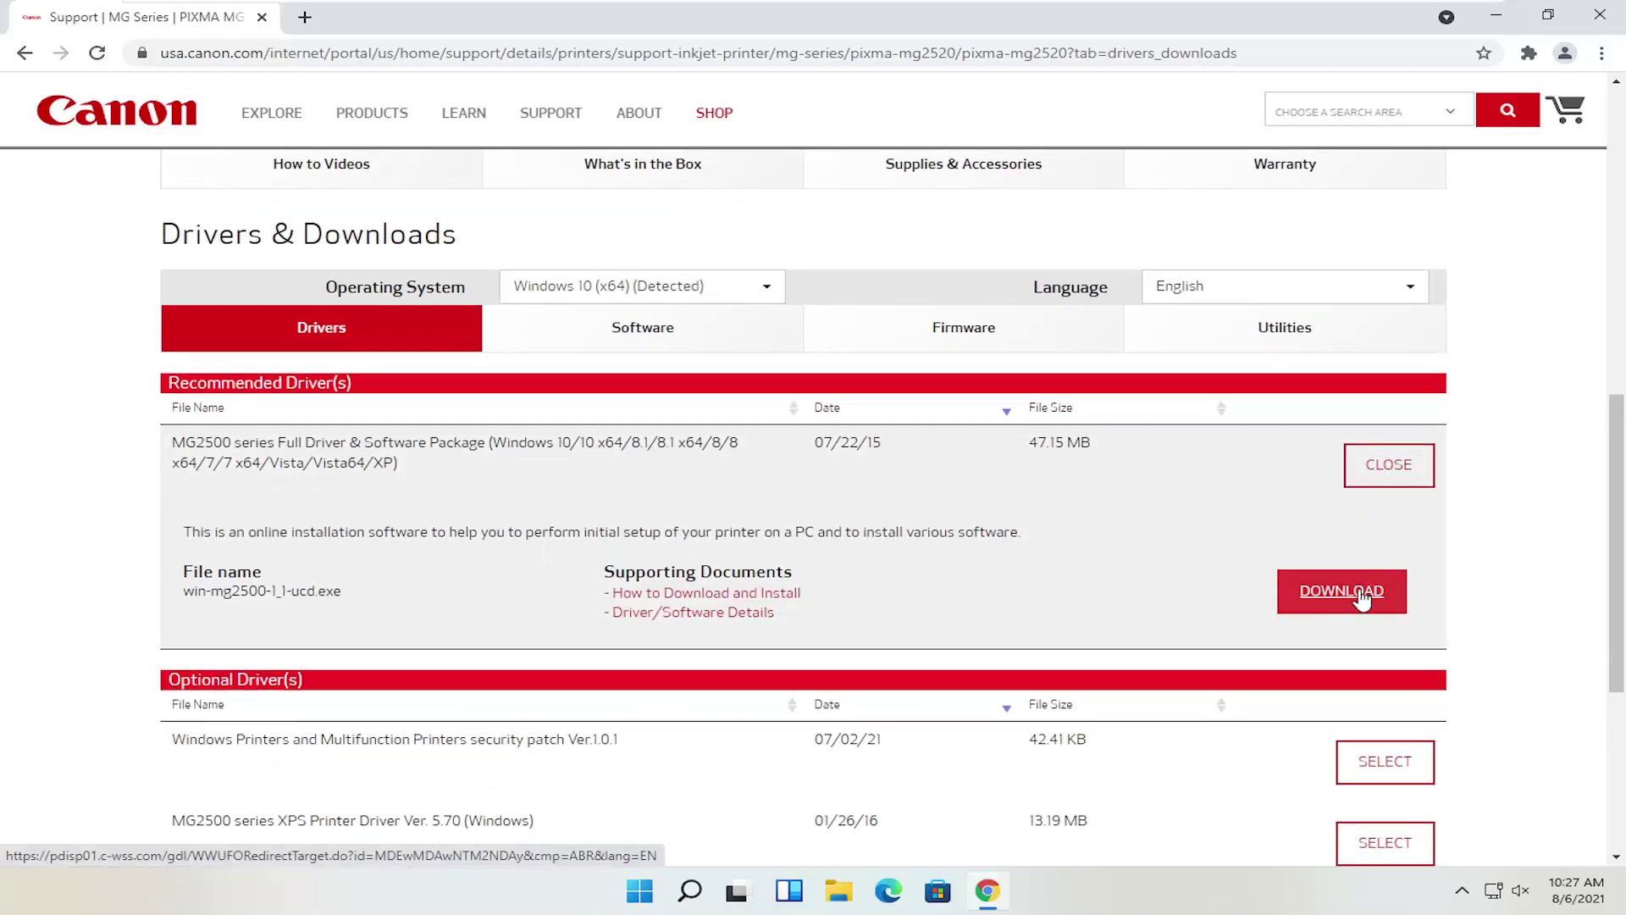
pyautogui.click(1349, 593)
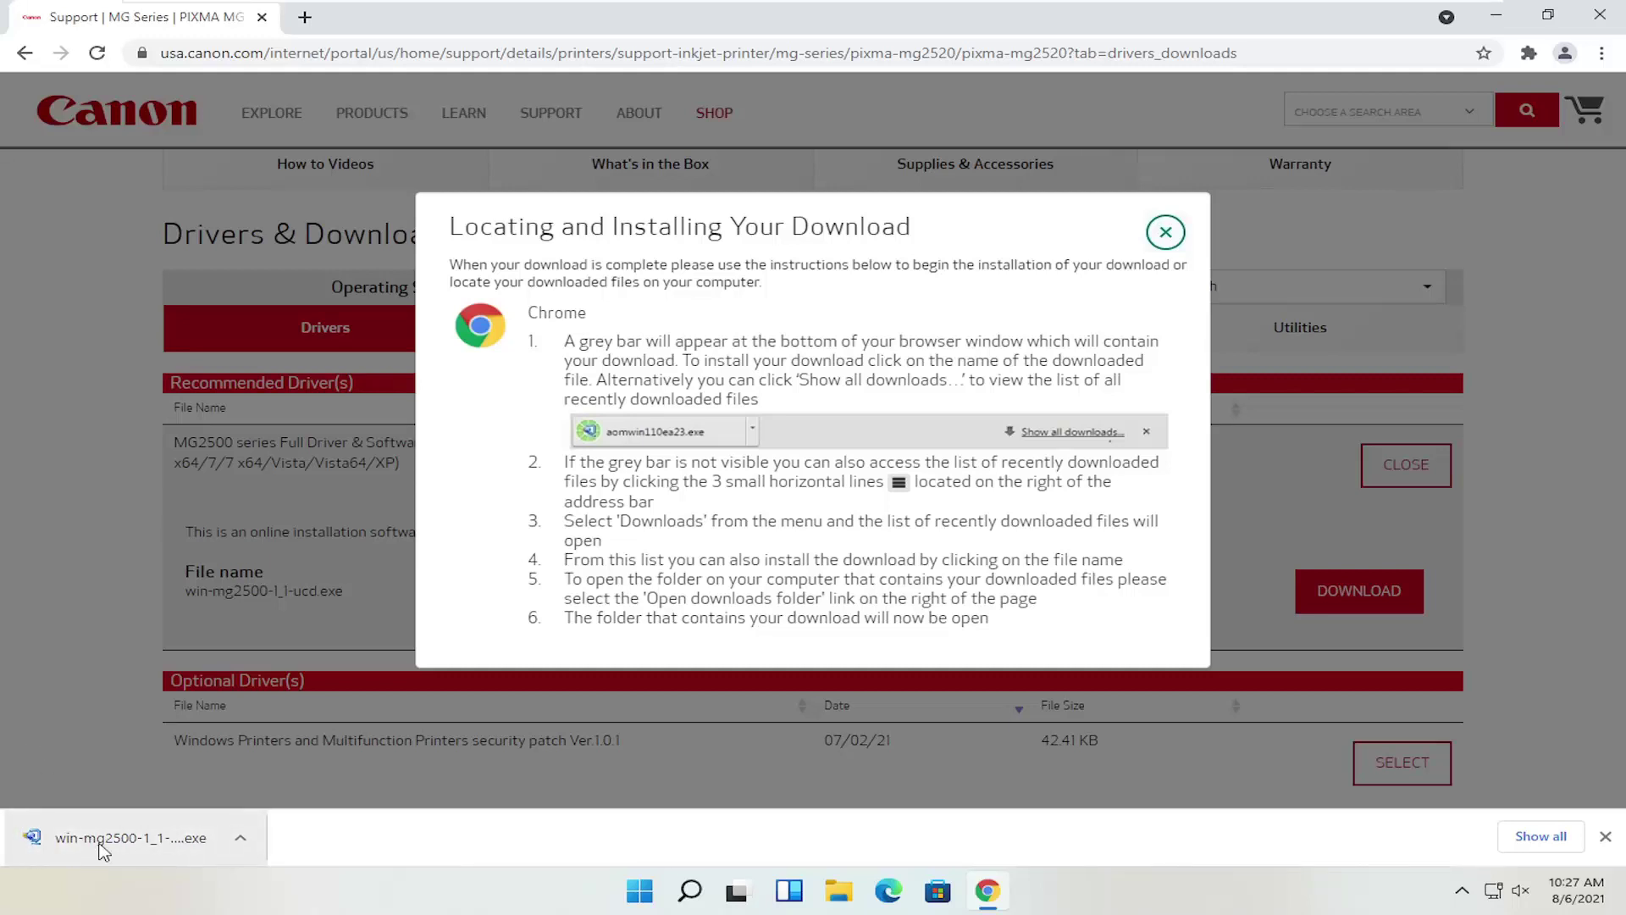
# Show win-mg2500-1_1-ucd in Downloads, close Chrome, and run the installer with administrator approval
pyautogui.click(241, 838)
pyautogui.click(323, 779)
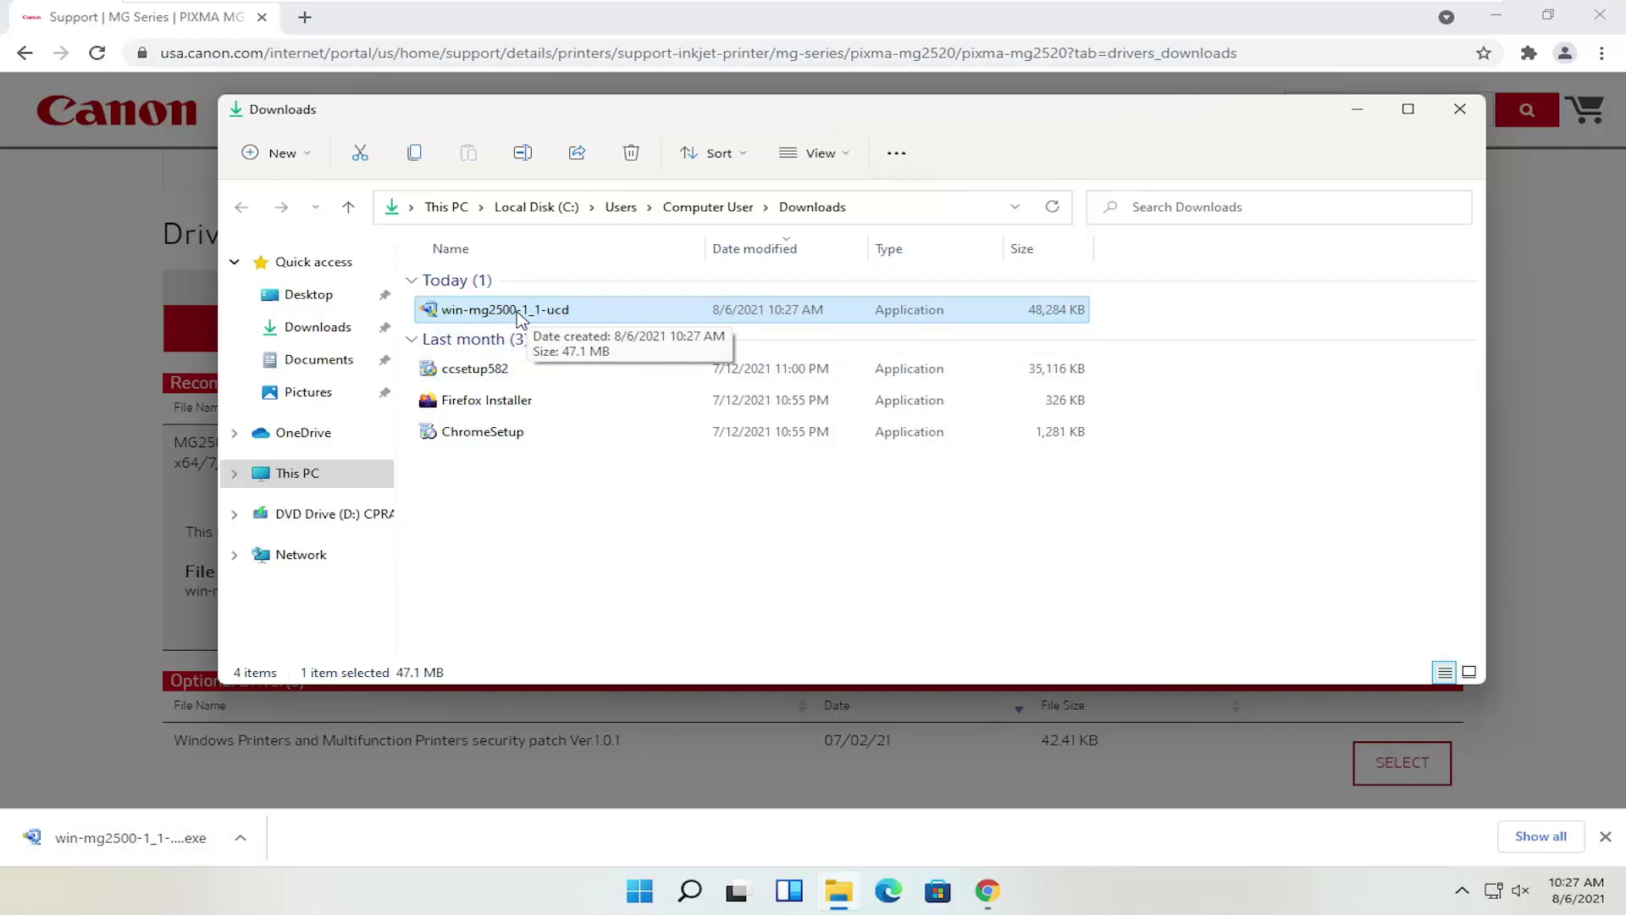
pyautogui.click(1614, 20)
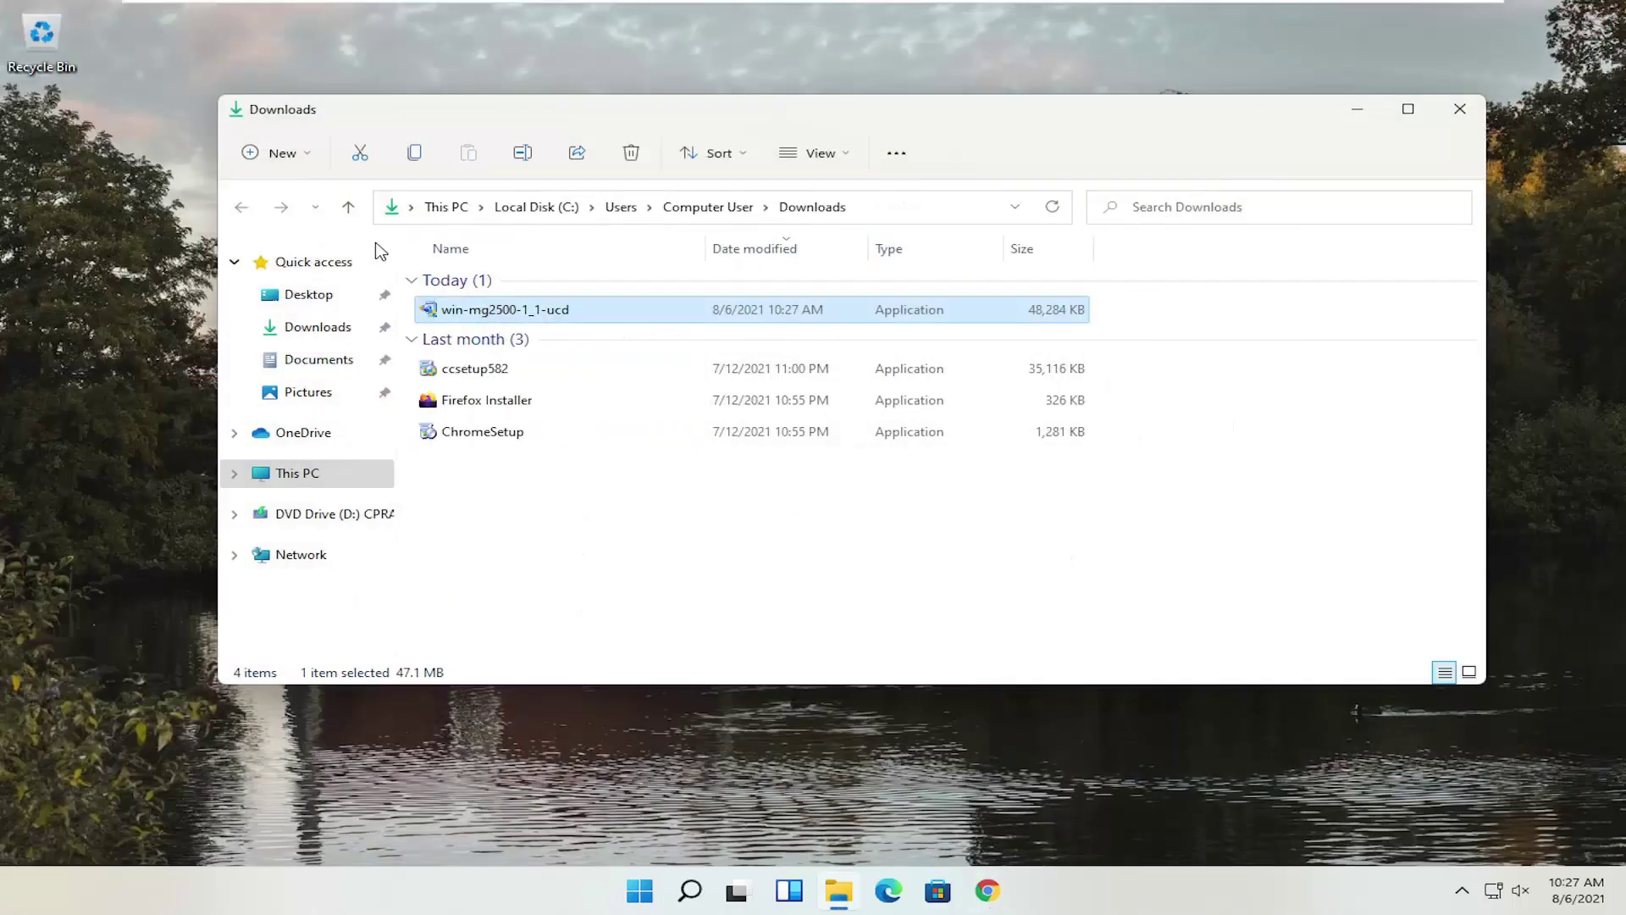
pyautogui.doubleClick(485, 310)
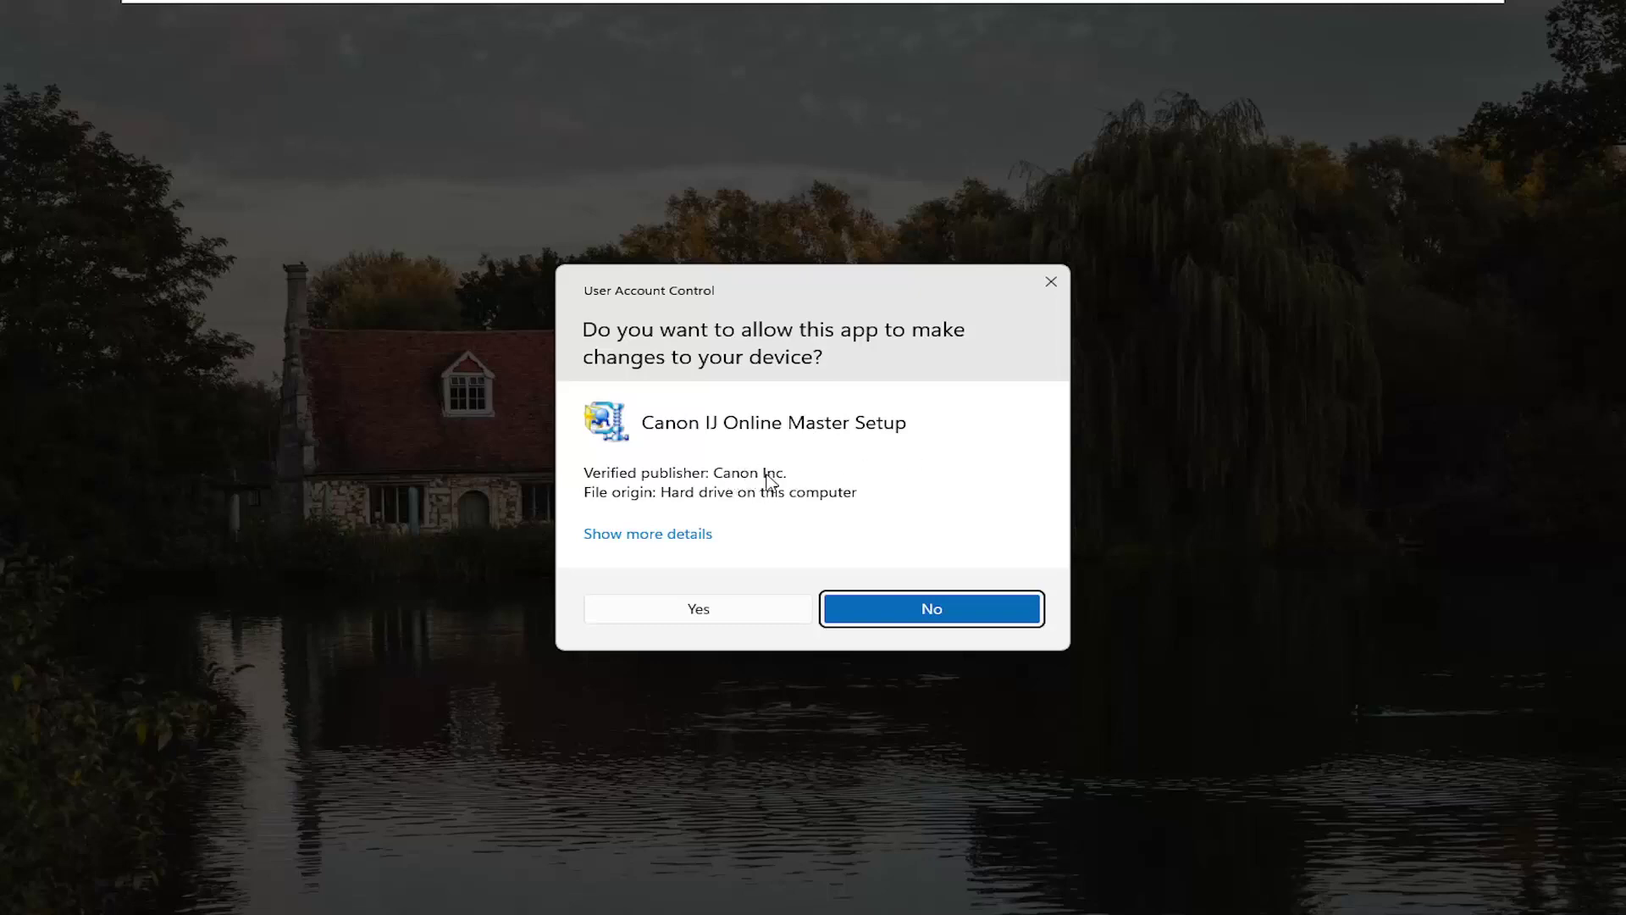
pyautogui.click(699, 616)
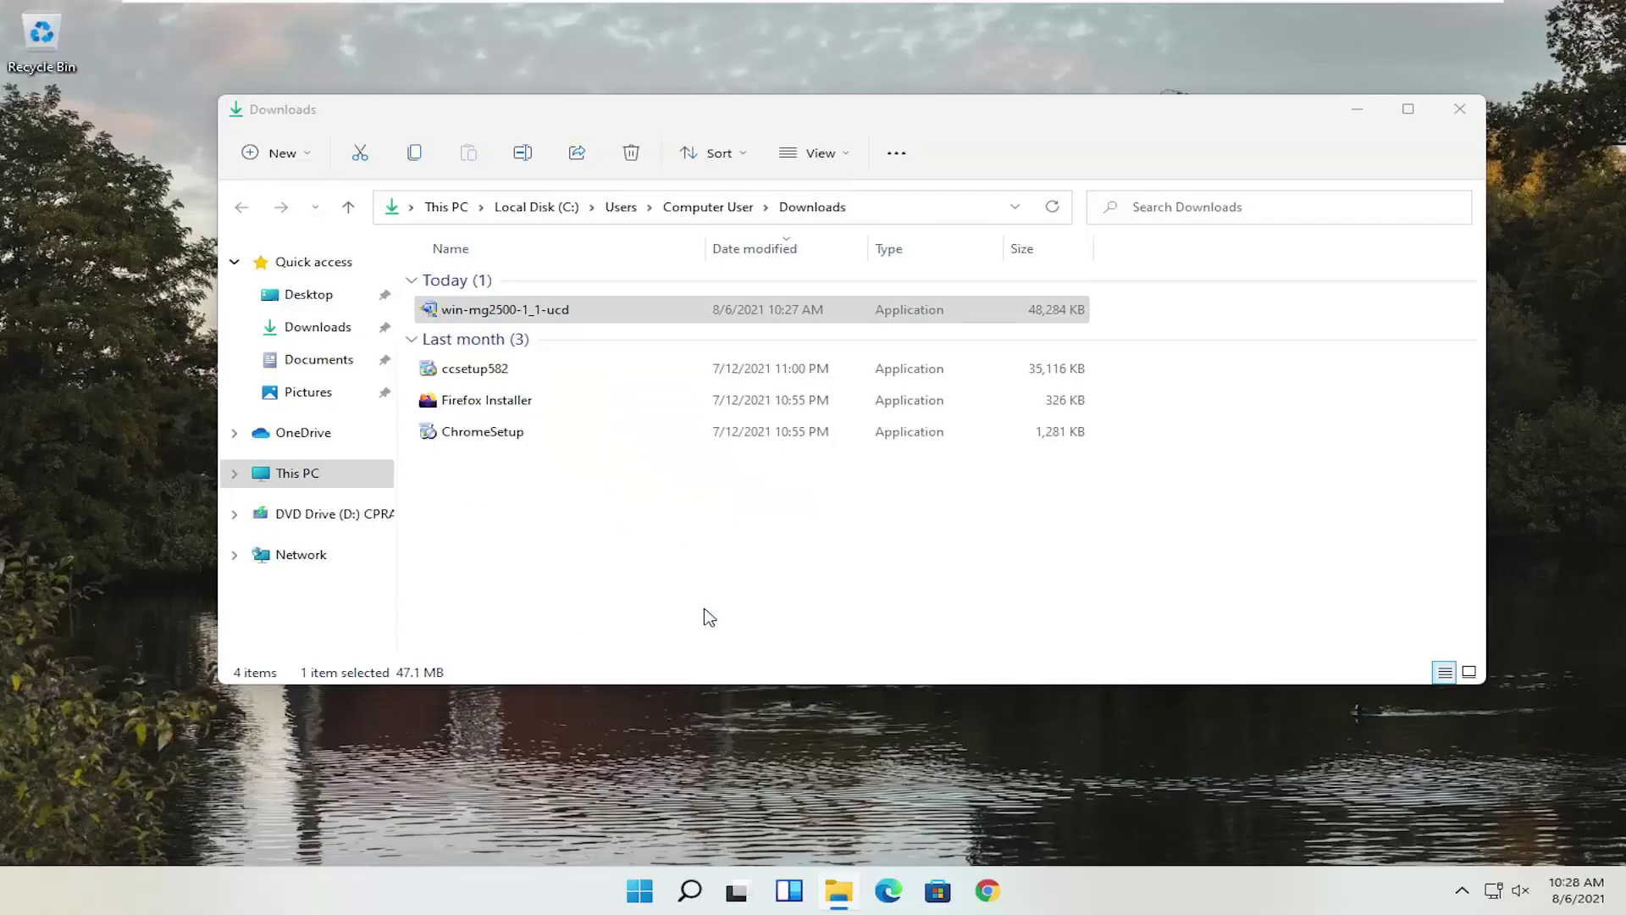
# Minimize Explorer, move the Canon IJ Setup window up, and confirm English as the setup language
pyautogui.click(1357, 111)
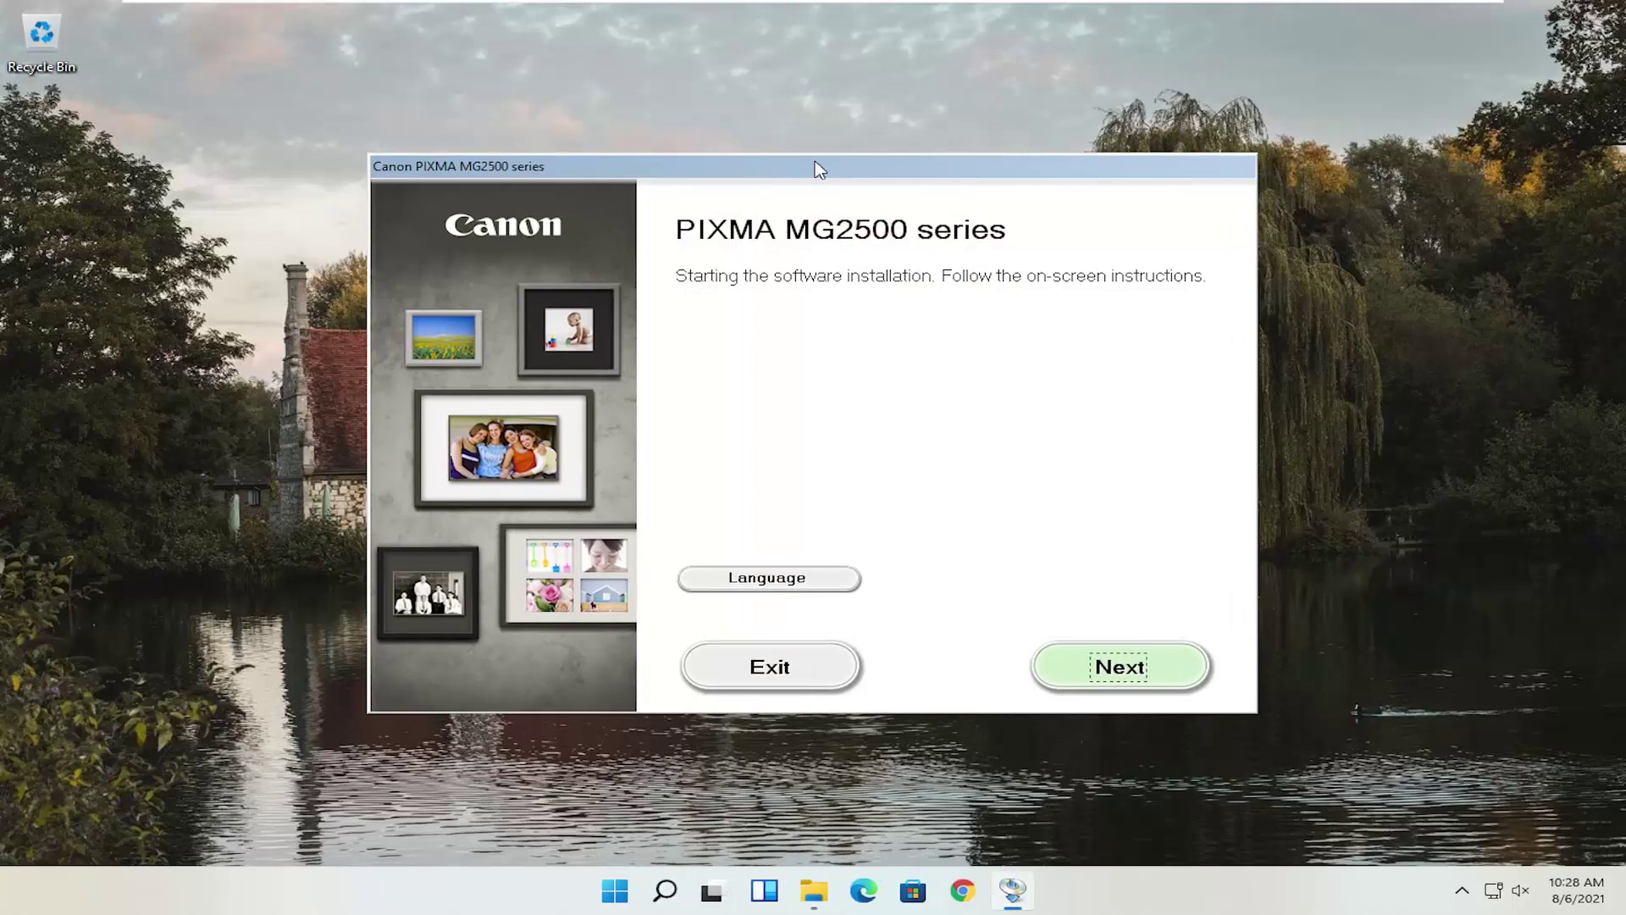
pyautogui.moveTo(819, 172); pyautogui.dragTo(827, 127)
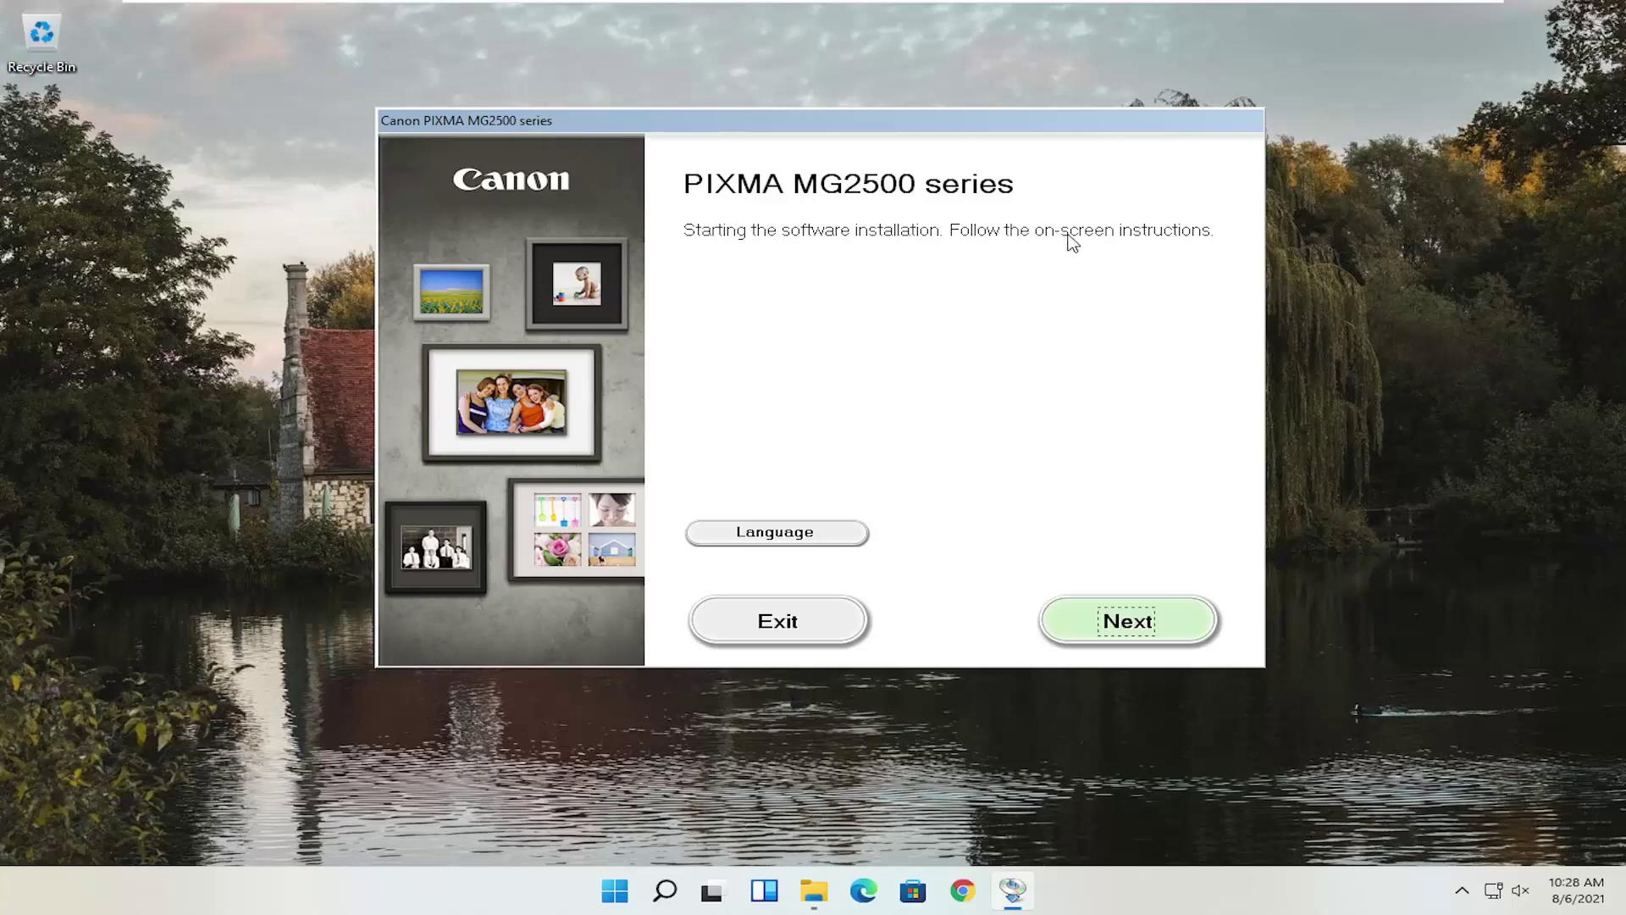
pyautogui.click(770, 535)
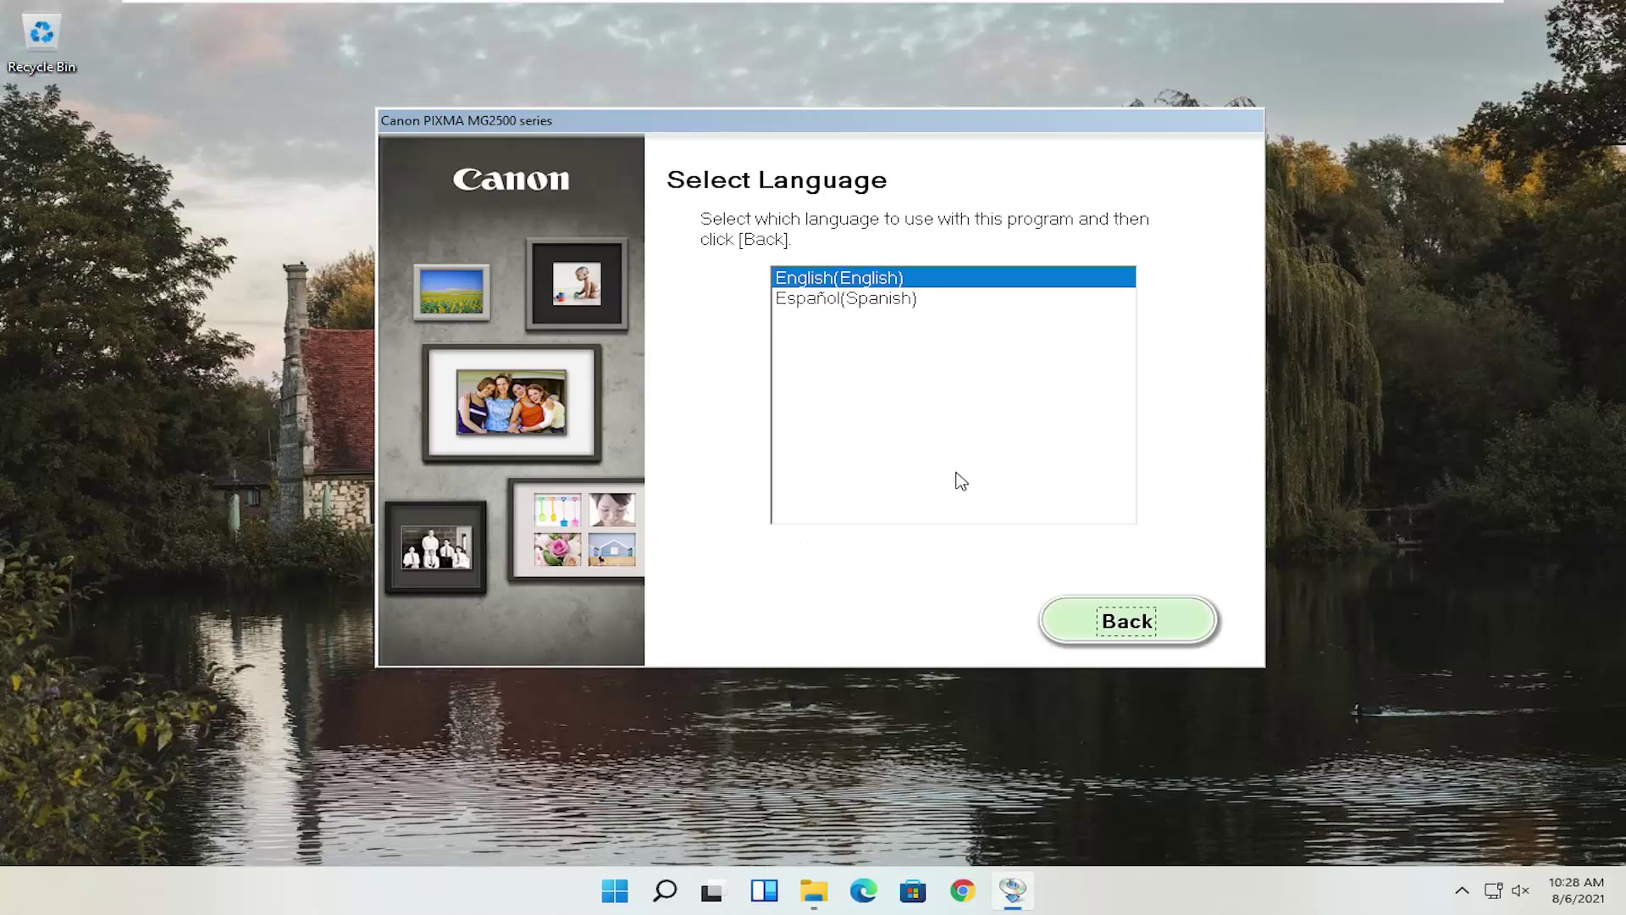
pyautogui.click(1097, 624)
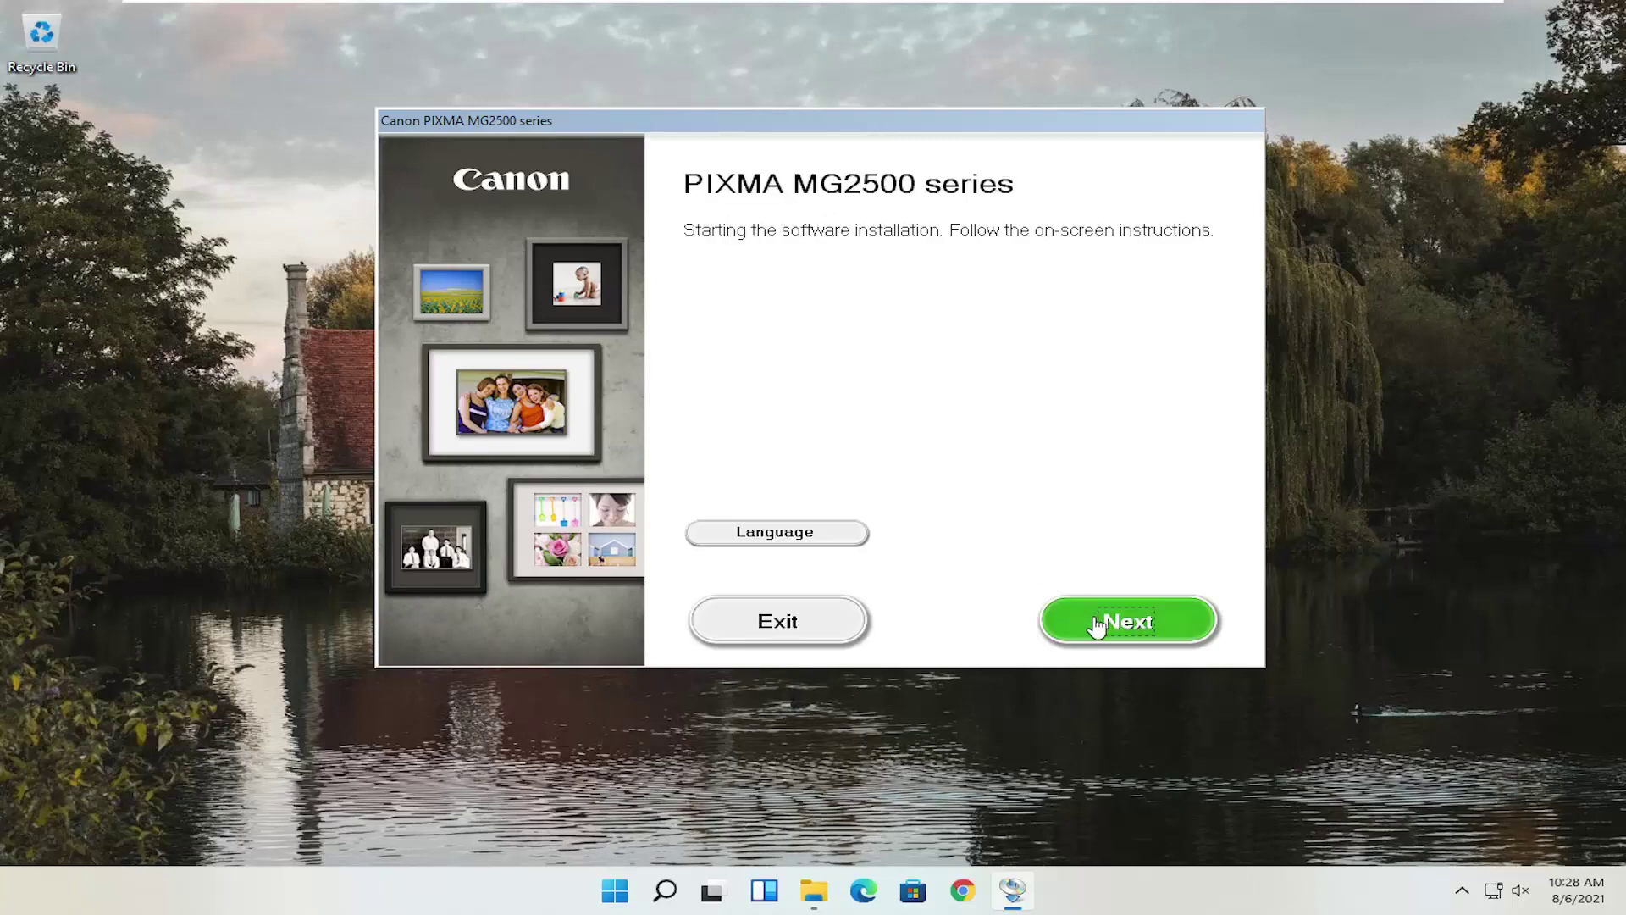